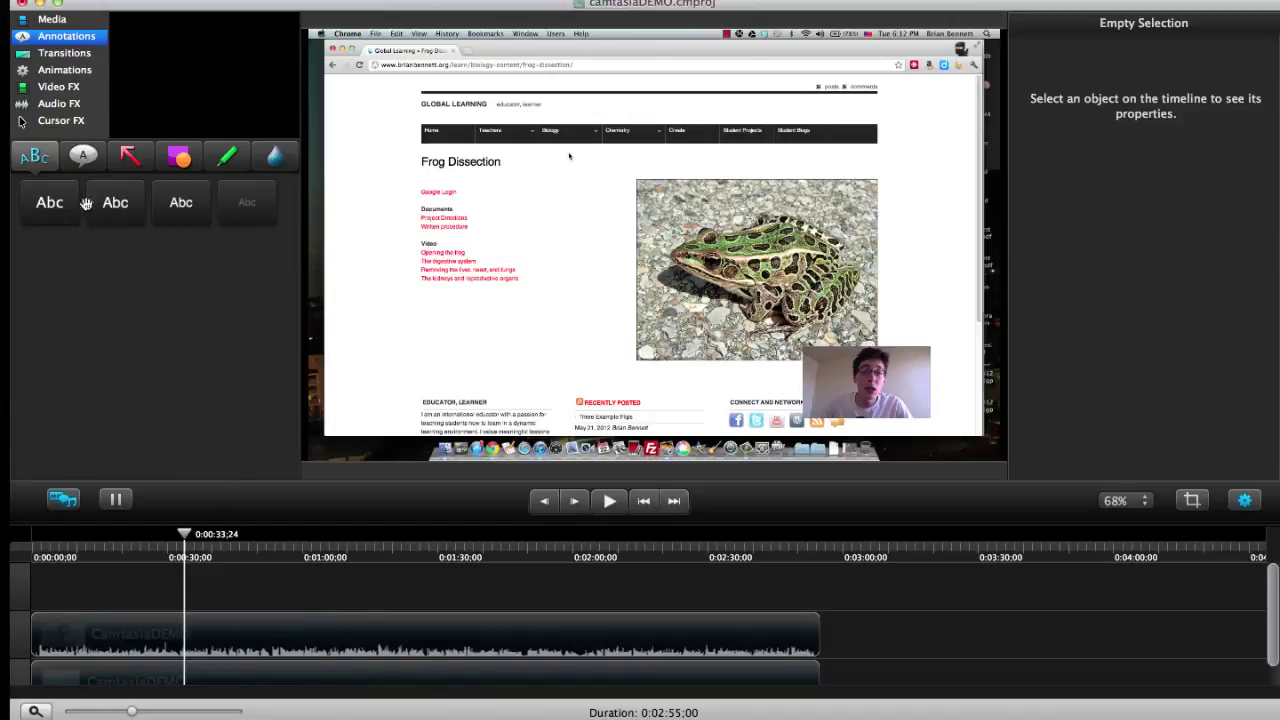
left_click(84, 158)
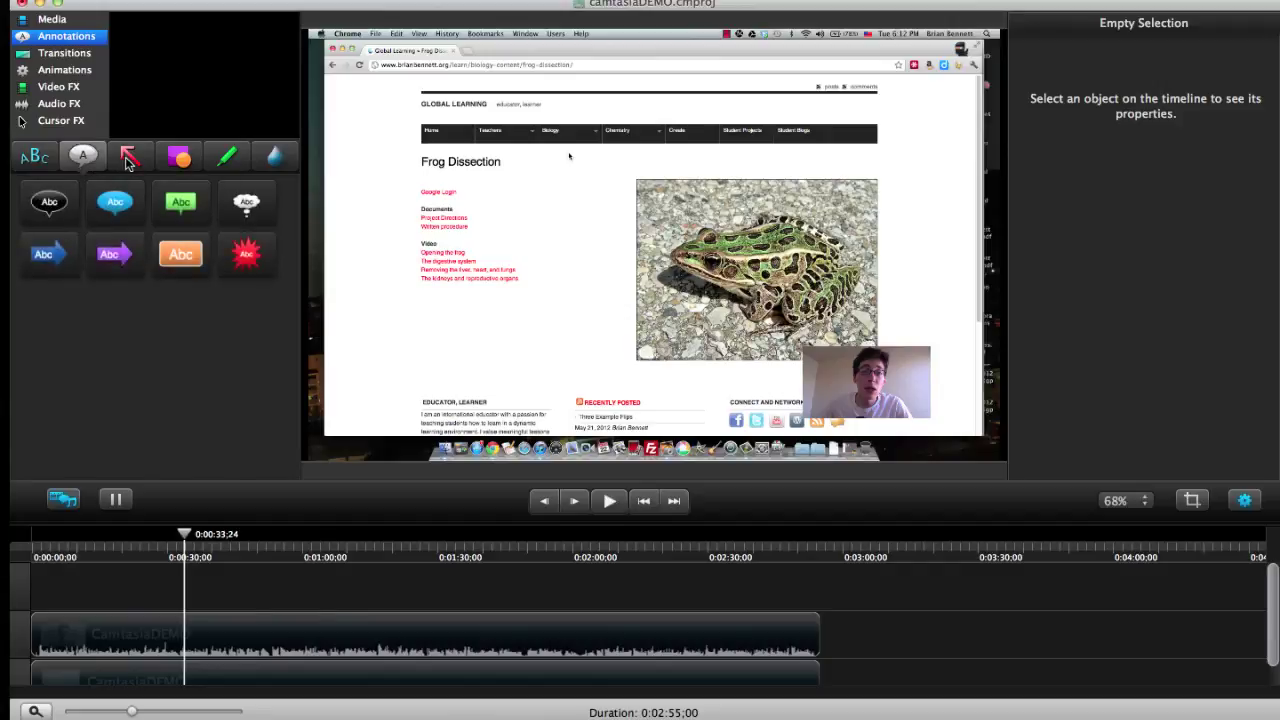
left_click(129, 157)
left_click(177, 158)
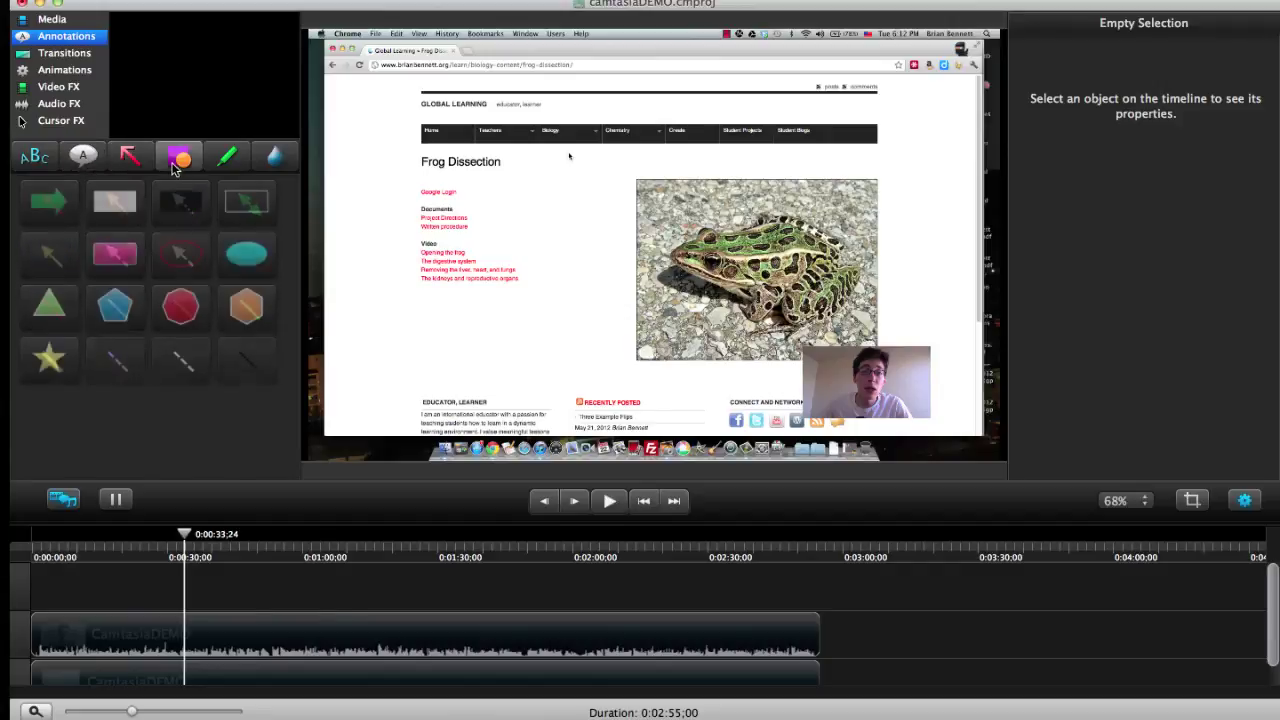
left_click(227, 158)
left_click(276, 160)
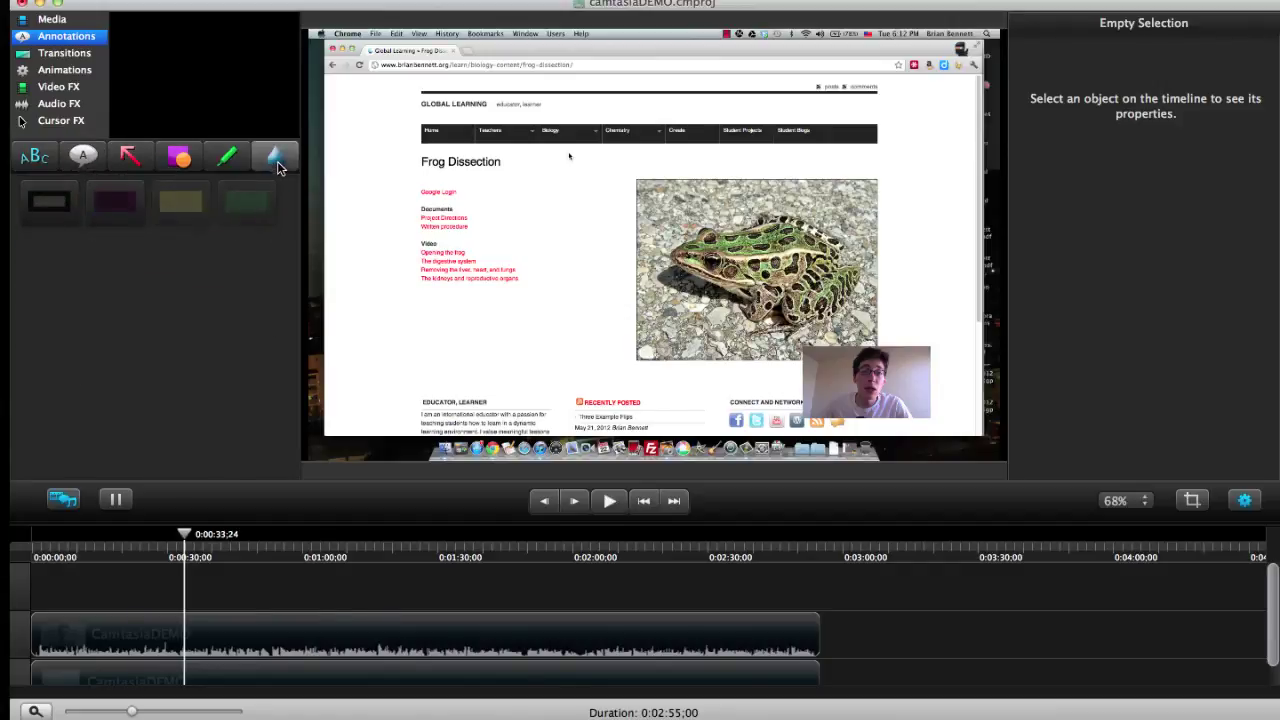
- Add the grey plain-text callout to the canvas, in the white area below the video links at 0:00:33;24
left_click(40, 170)
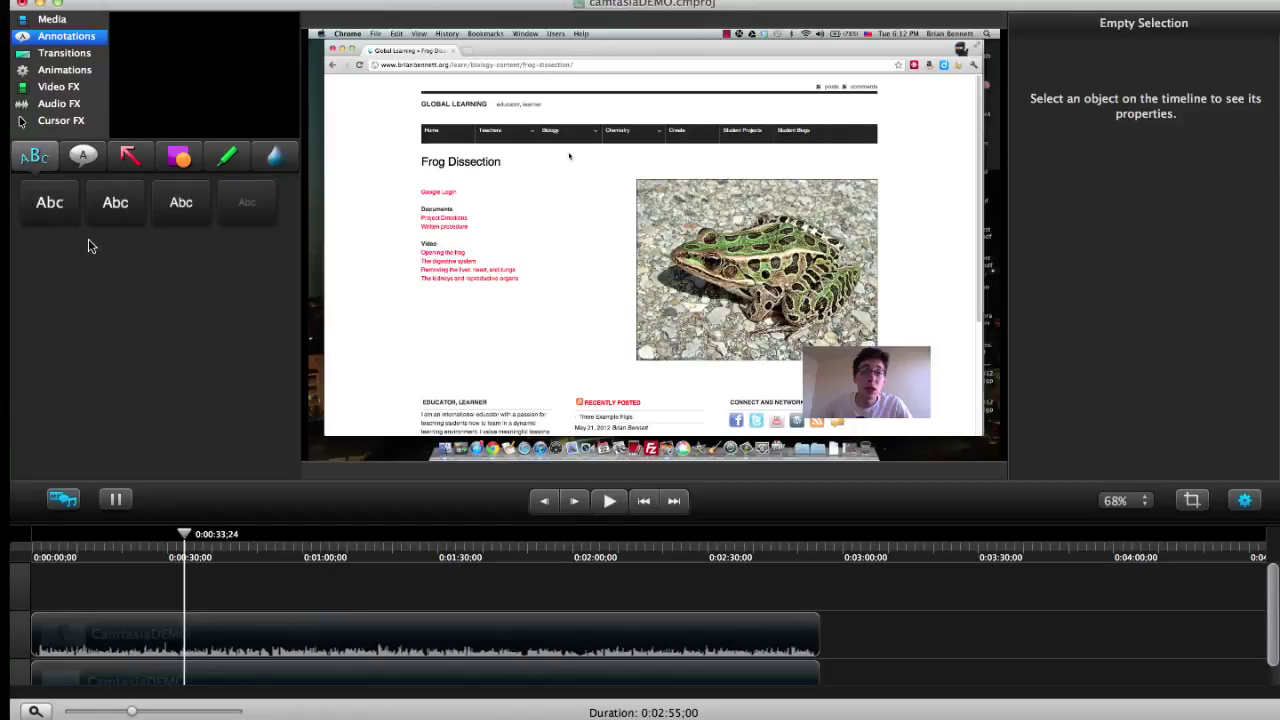
left_click(50, 203)
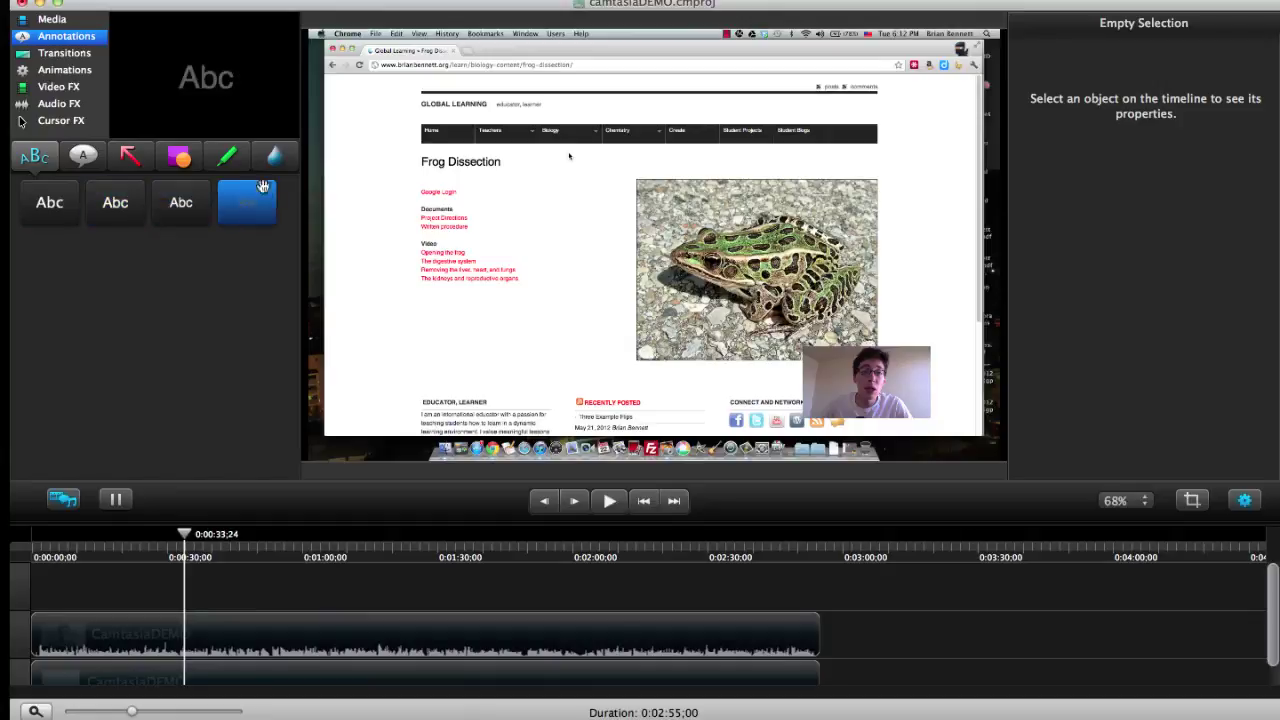
left_click_drag(249, 206, 408, 322)
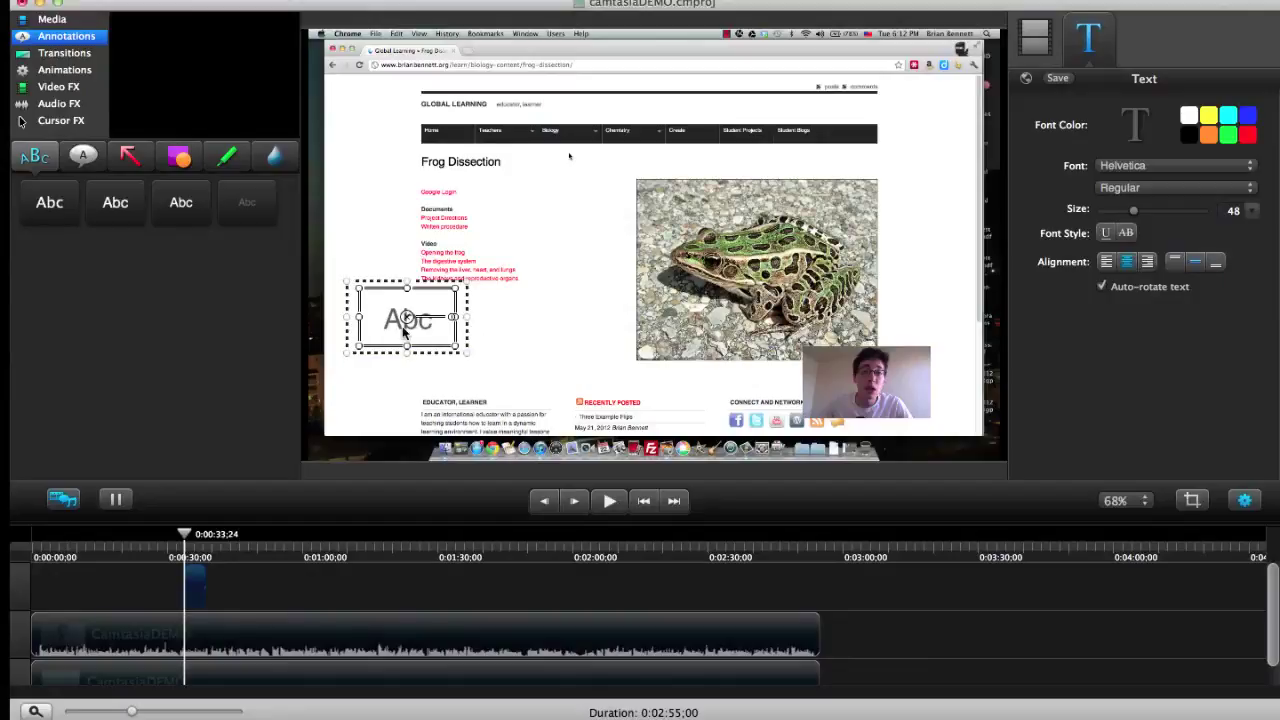
- Hide and restore the properties display, and view the properties of the screen recording and webcam clips
left_click(1248, 510)
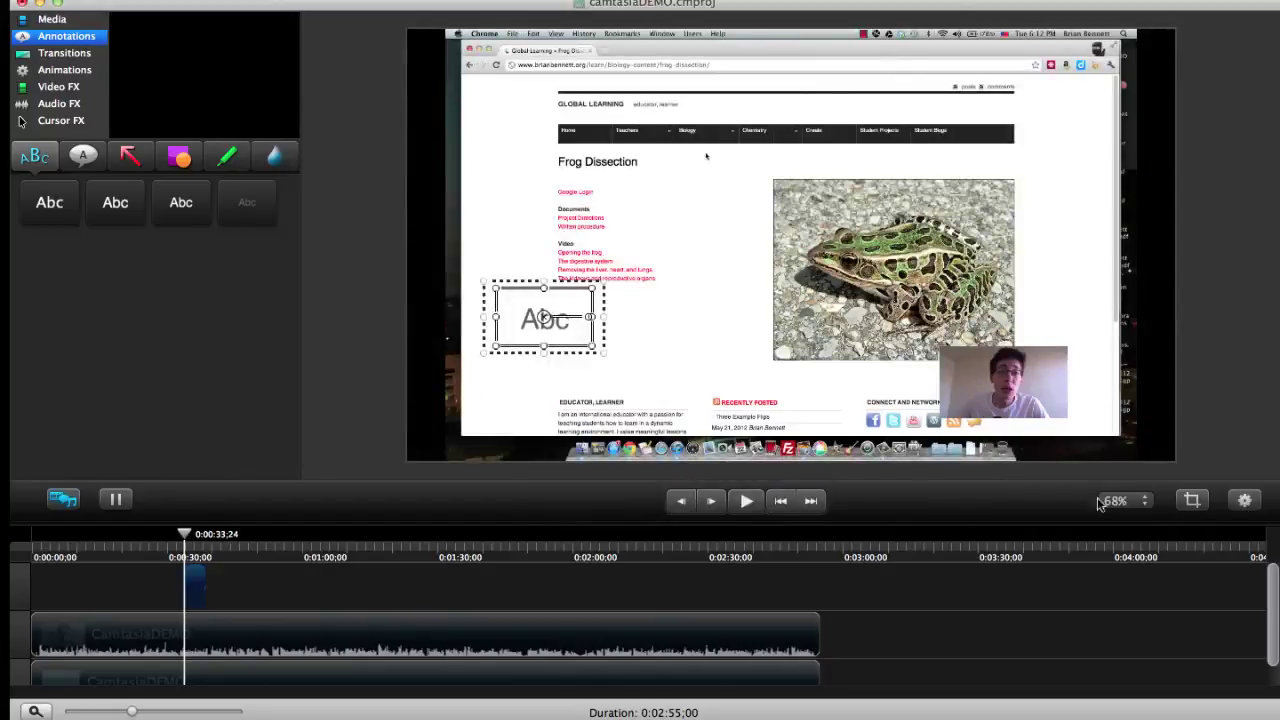
left_click(528, 358)
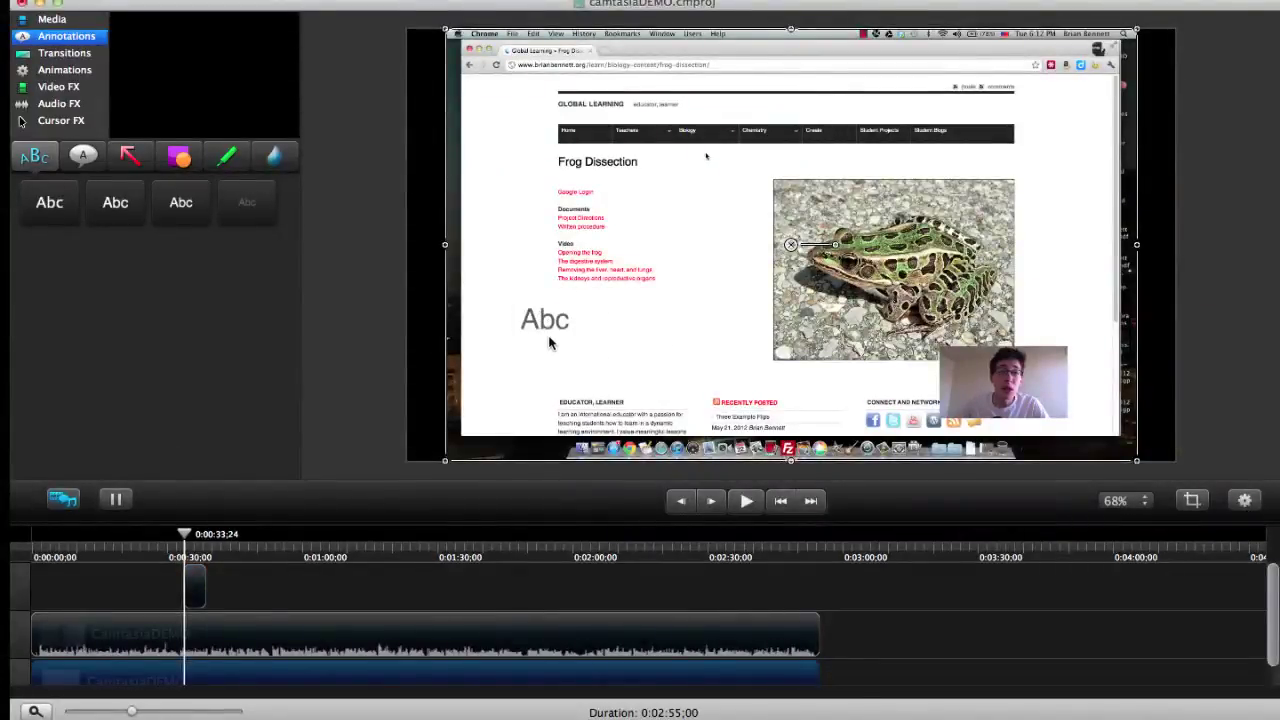
left_click(1245, 500)
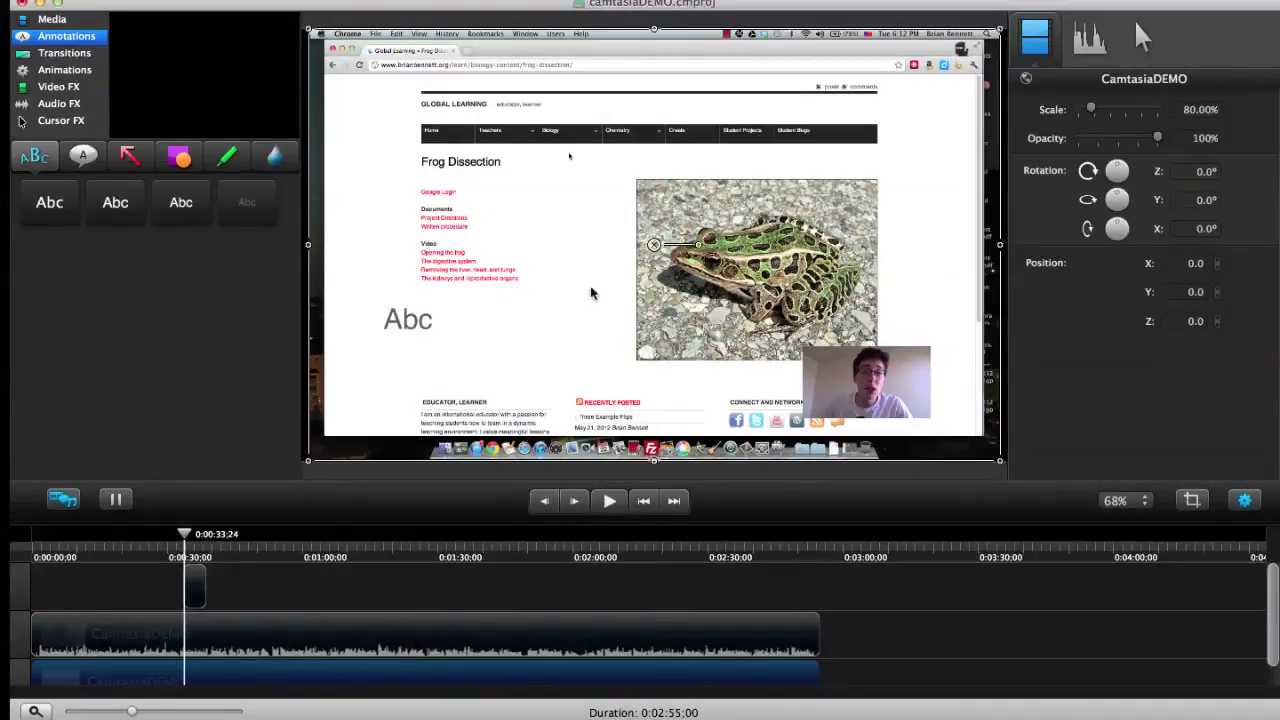
left_click(316, 634)
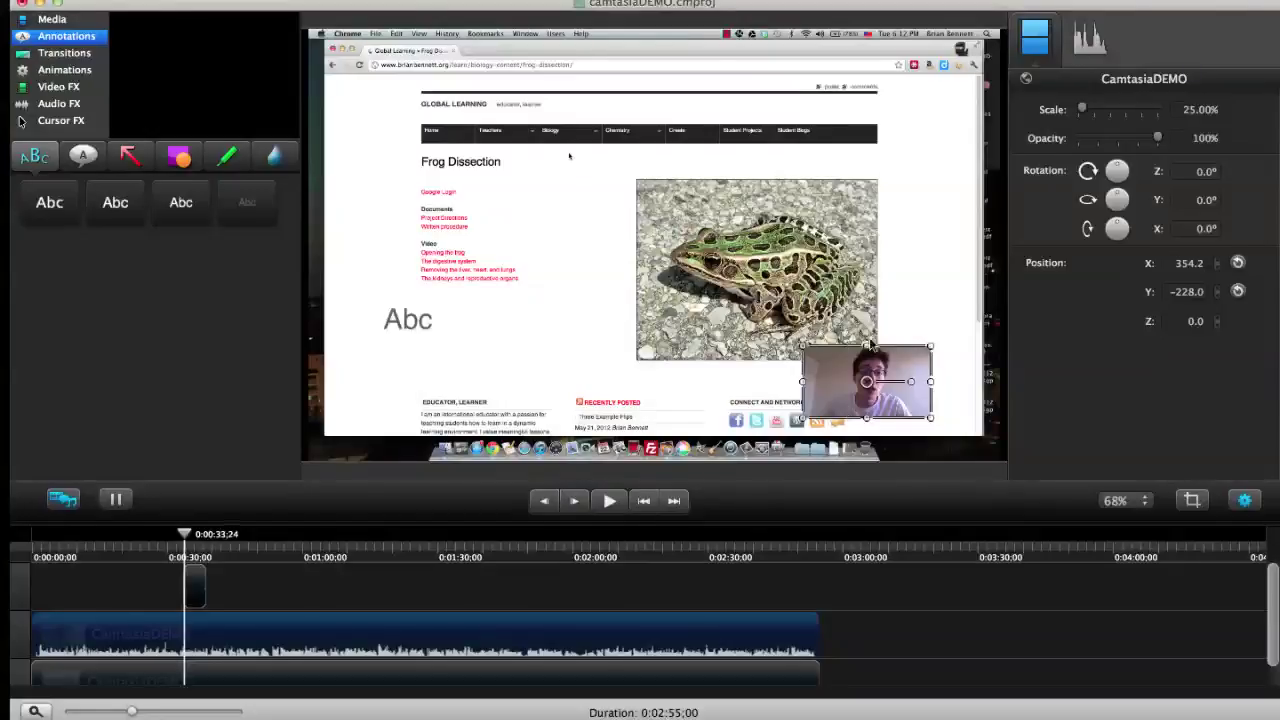
- Replace the text callout's placeholder with "This is a callout"
left_click(196, 594)
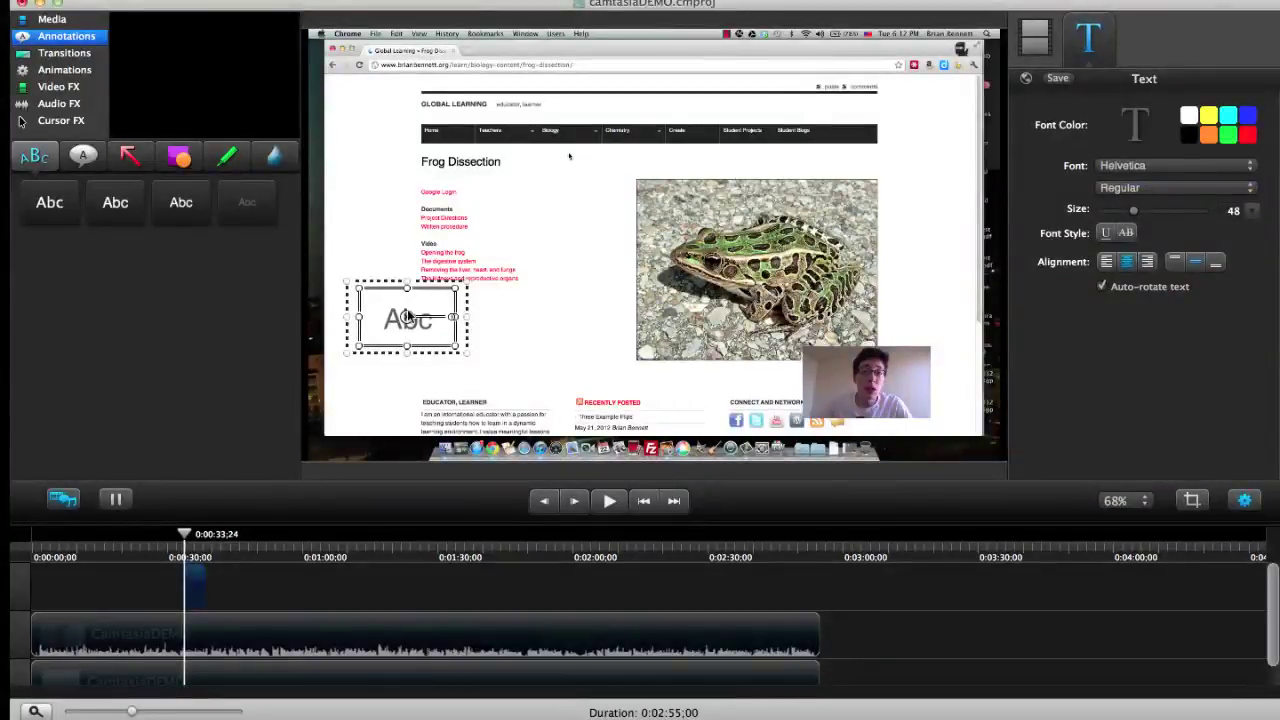
double_click(389, 331)
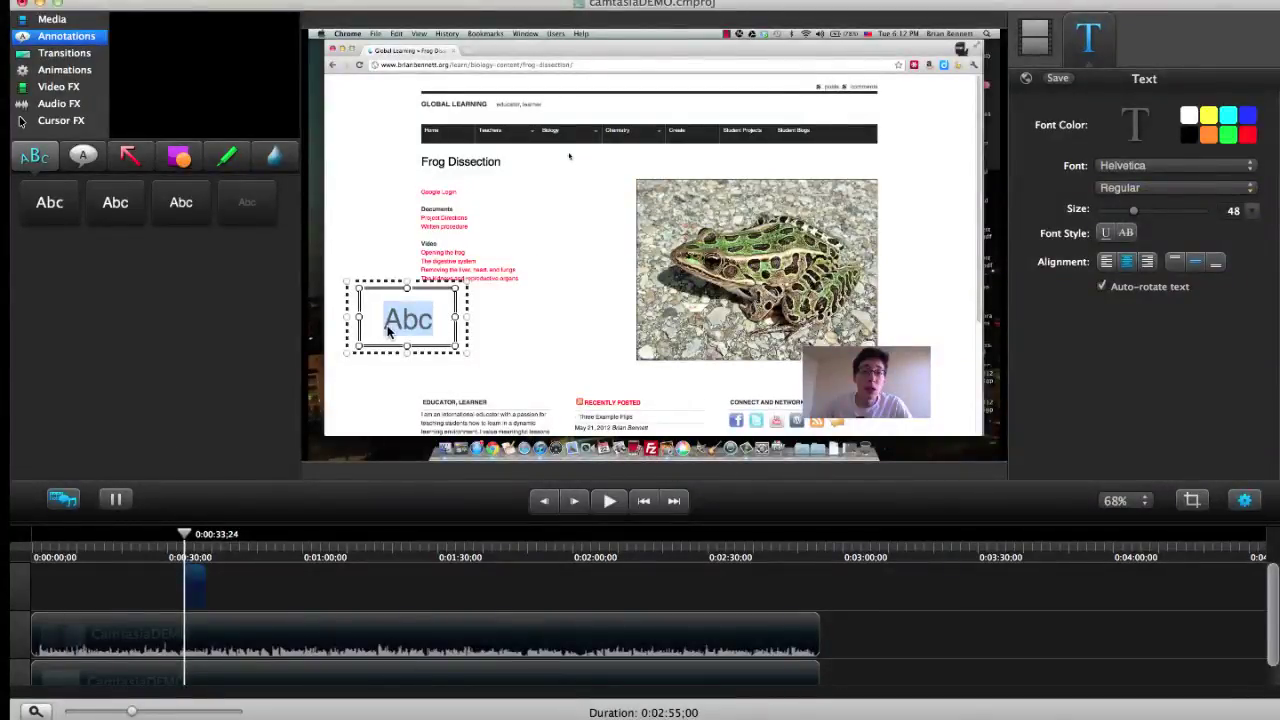
type("This is a ca")
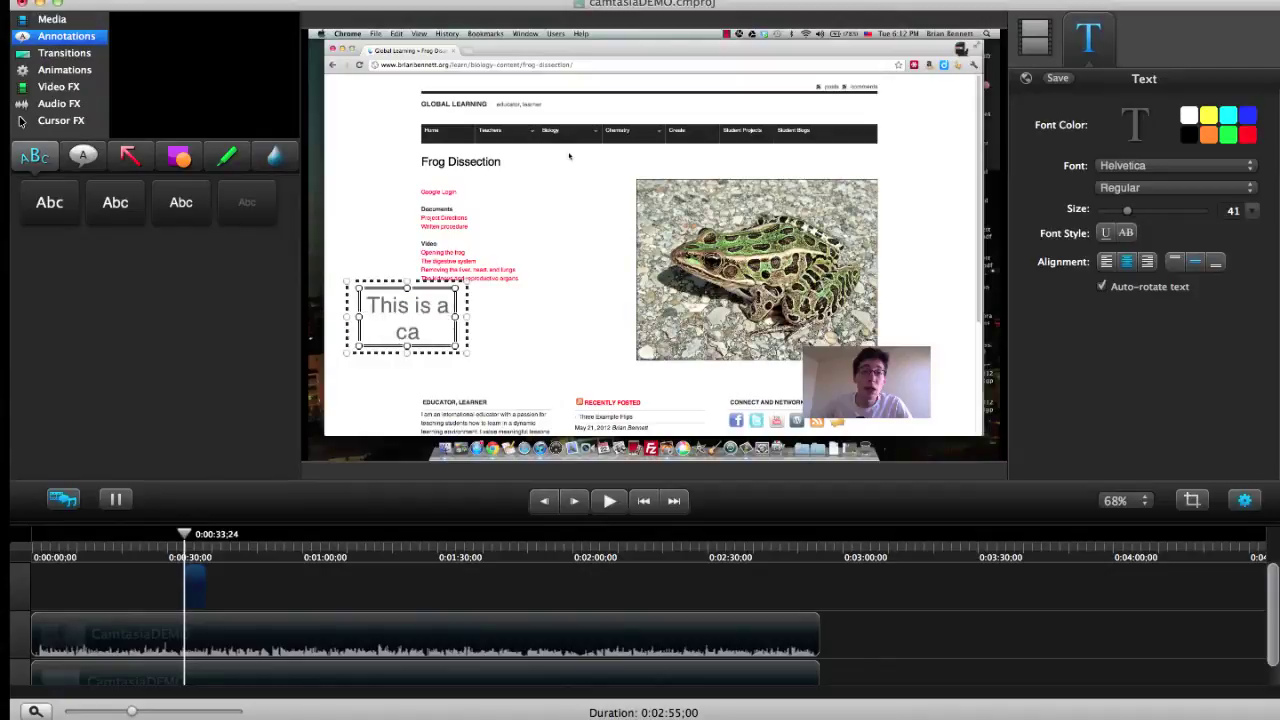
type("llout")
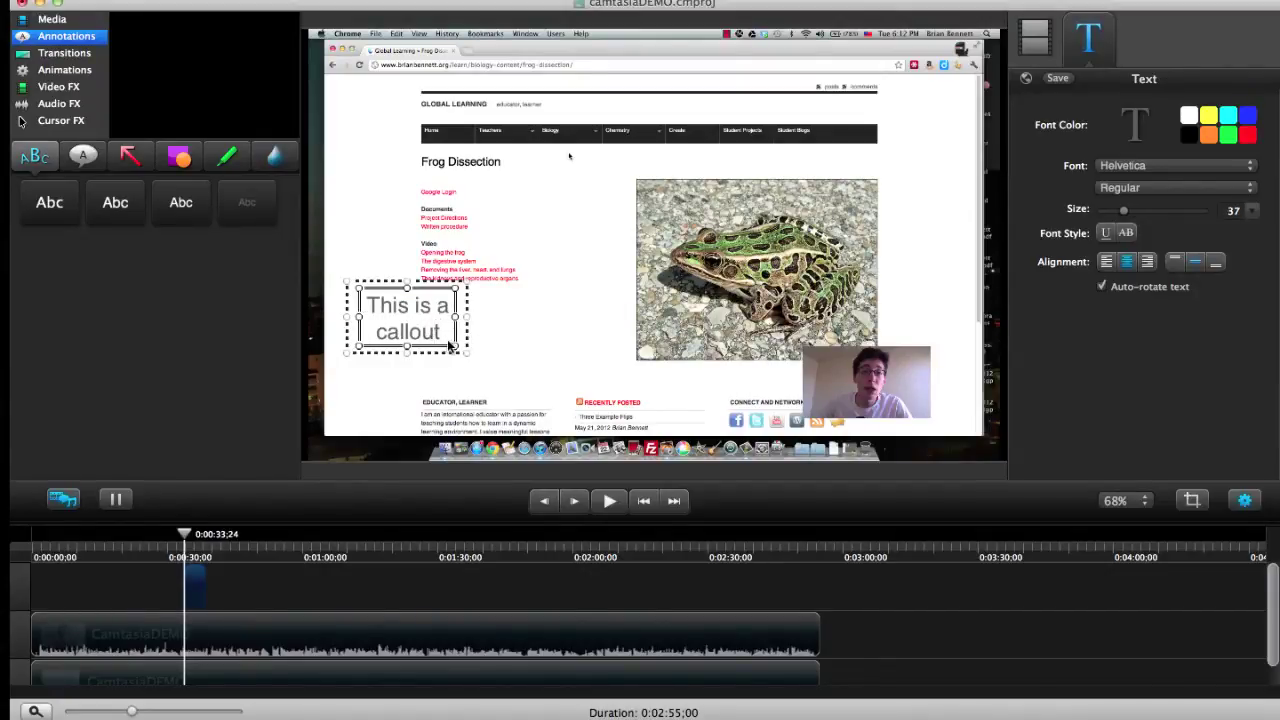
- Colour the callout text blue and enlarge its text box, then deselect the callout
left_click_drag(442, 334, 366, 298)
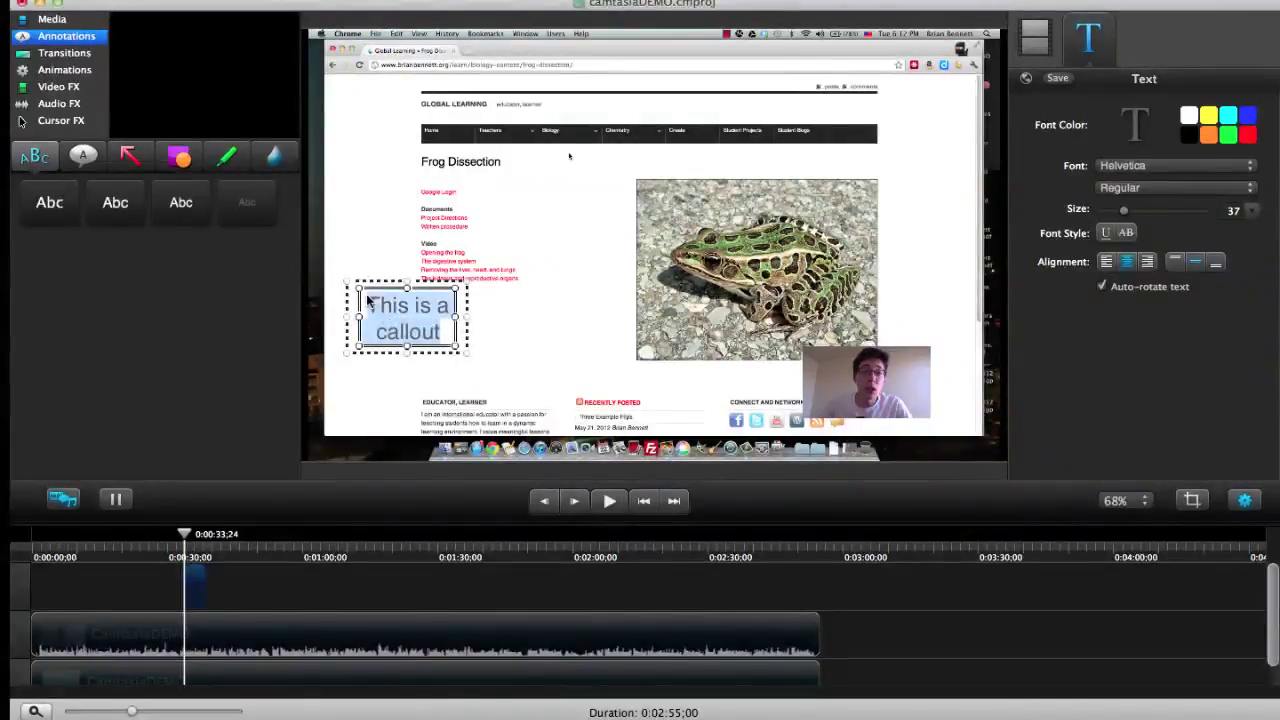
left_click(1250, 116)
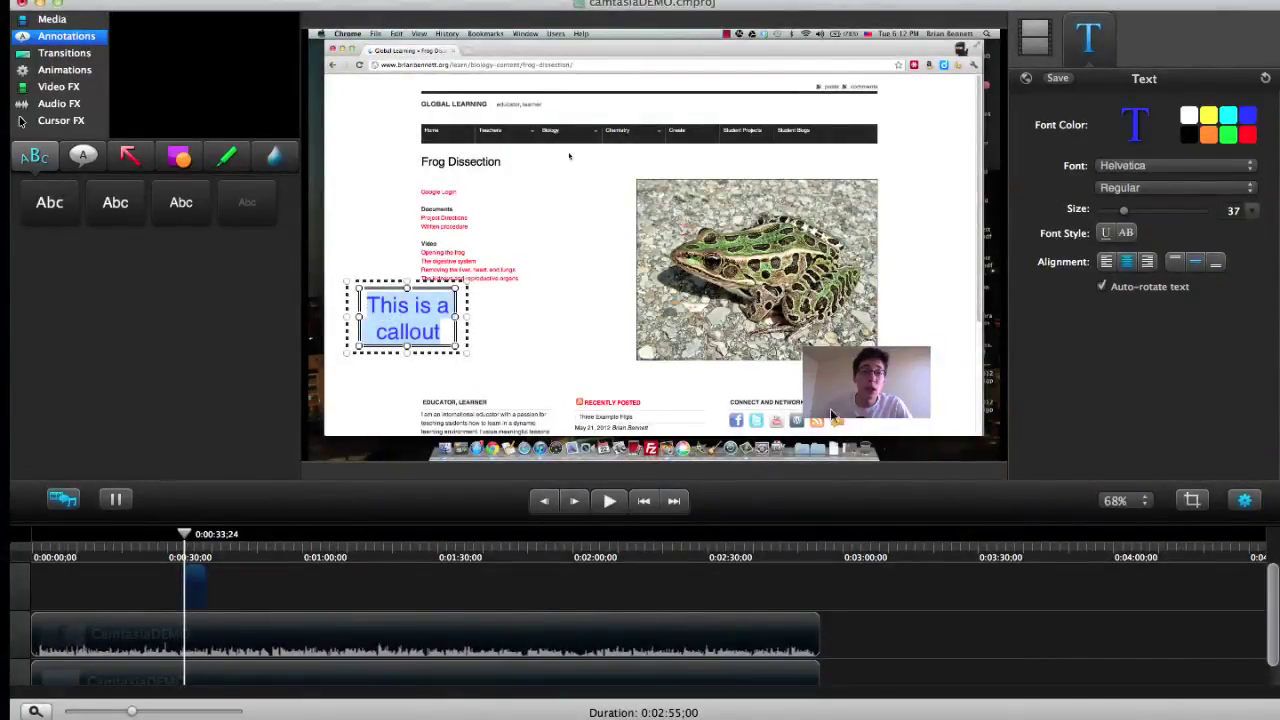
left_click_drag(464, 352, 550, 362)
left_click_drag(453, 344, 478, 340)
left_click(630, 330)
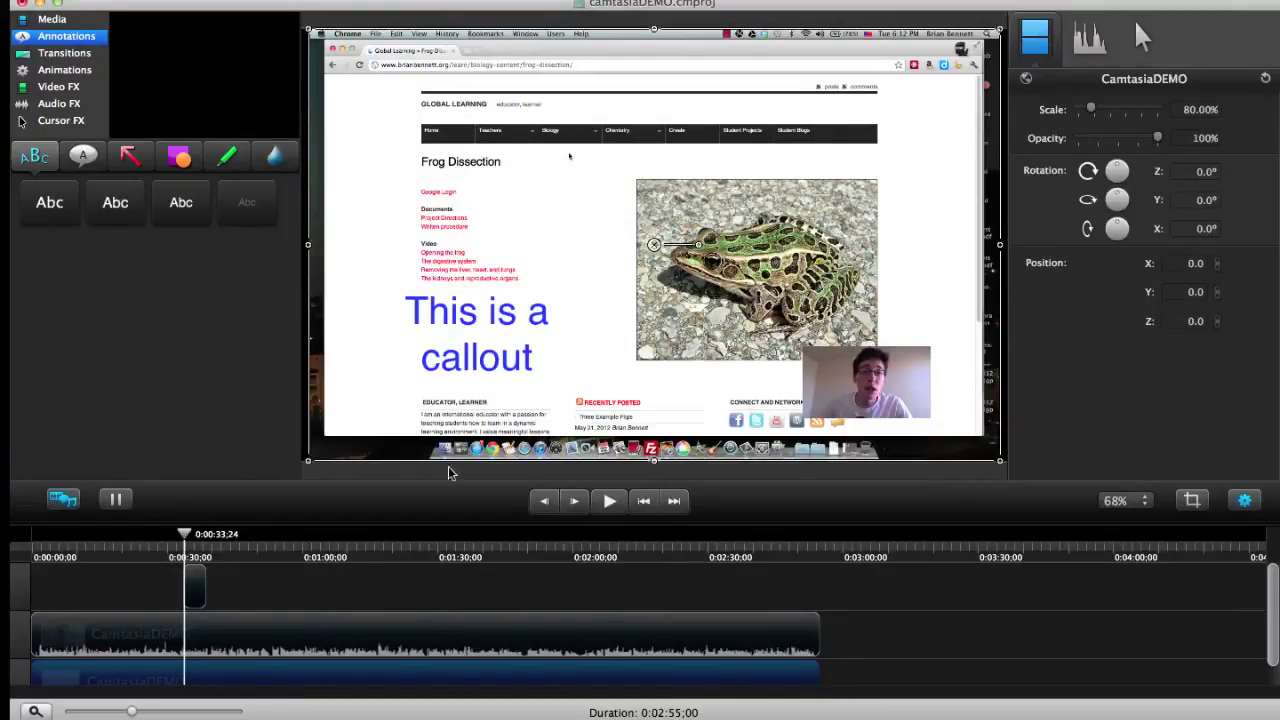
- Add a yellow highlighter annotation over the Frog Dissection links at 0:00:40;10
left_click_drag(190, 540, 215, 546)
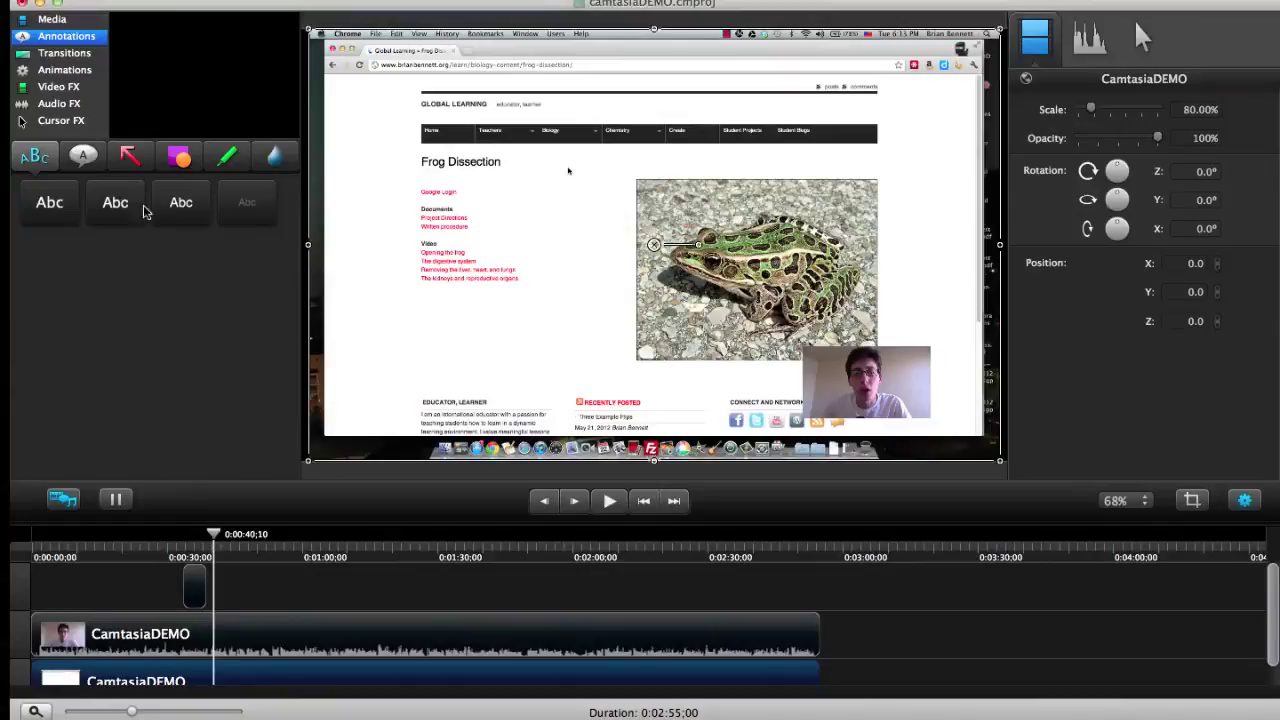
left_click(227, 156)
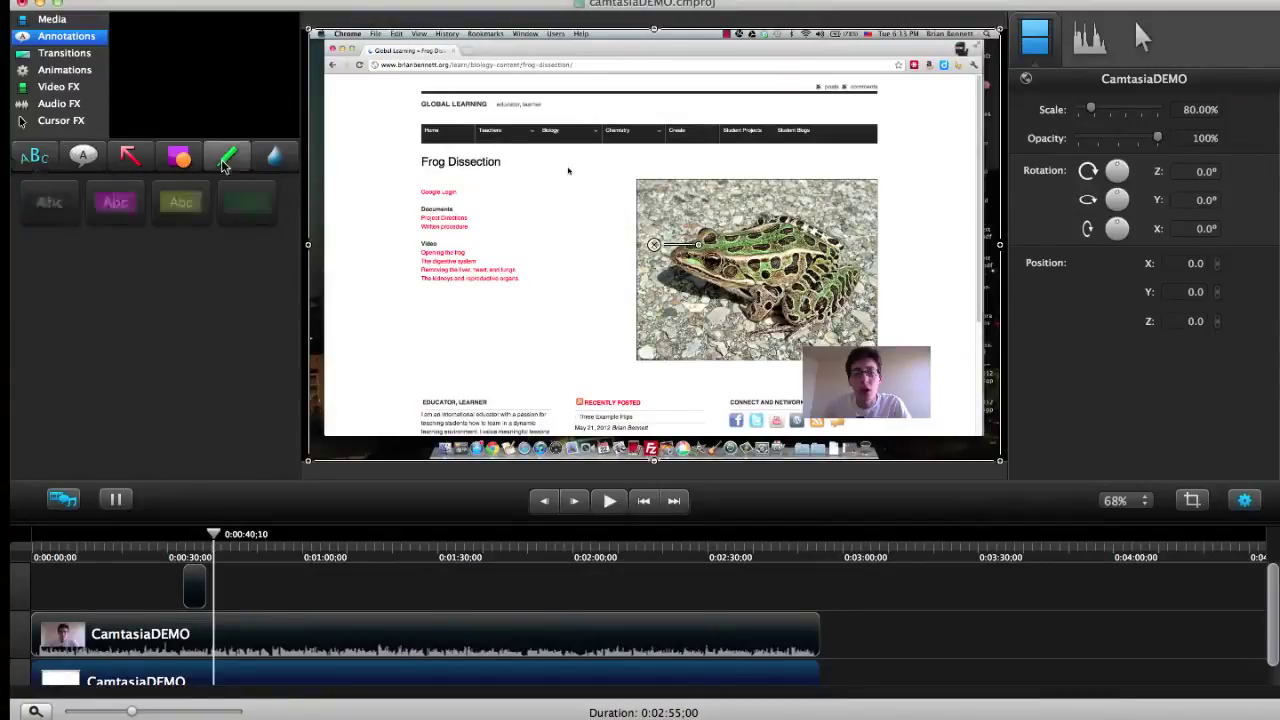
mouse_move(176, 206)
mouse_move(176, 206)
left_mouse_down()
mouse_move(509, 214)
mouse_move(457, 210)
left_mouse_up()
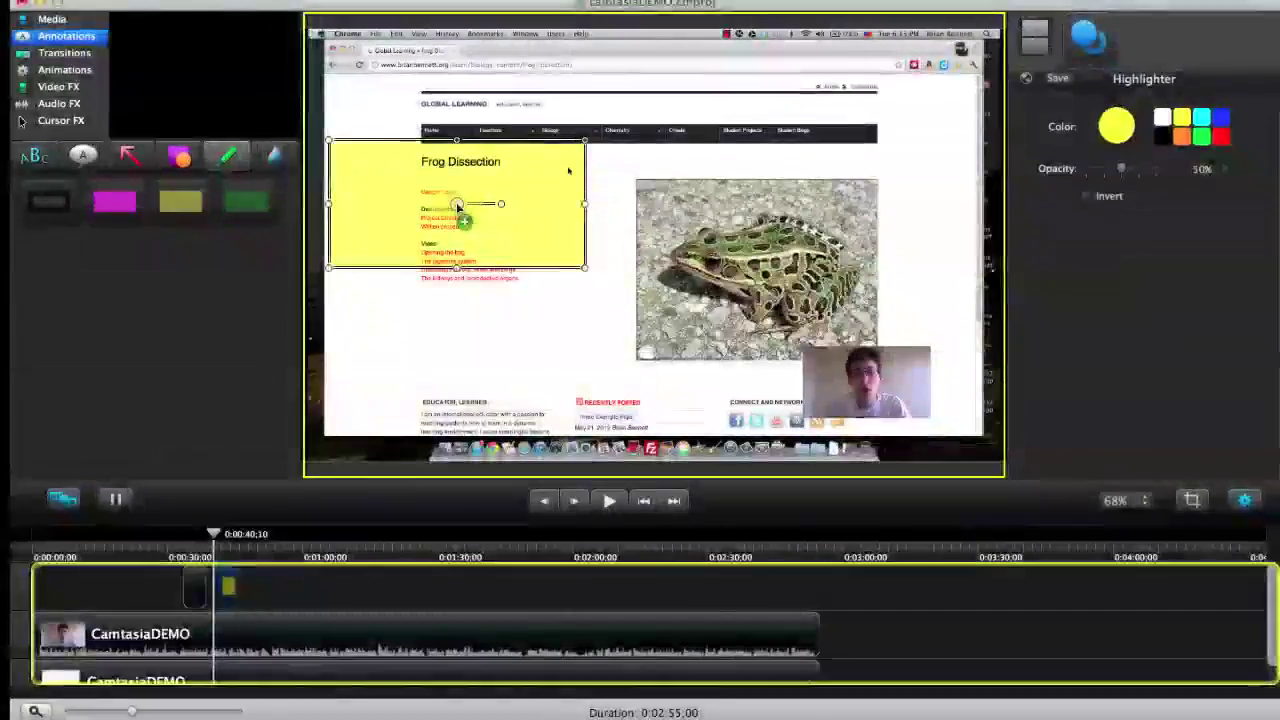
- Shrink the yellow highlighter to a narrow band around the Google Login link
left_click_drag(330, 141, 448, 238)
mouse_move(512, 262)
left_mouse_down()
mouse_move(466, 202)
mouse_move(439, 200)
left_mouse_up()
left_click(482, 240)
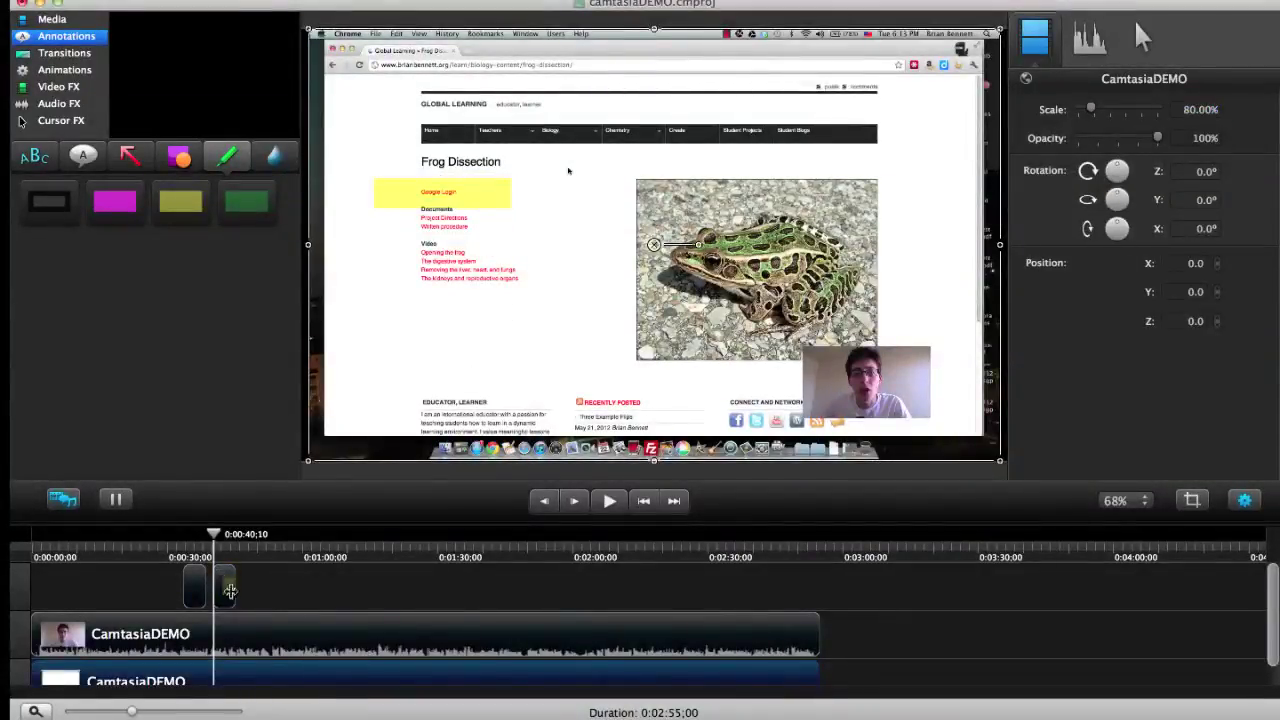
- Find the frame where the Google sign-in page appears and trim the highlighter's end to 0:00:42;20
left_click(201, 547)
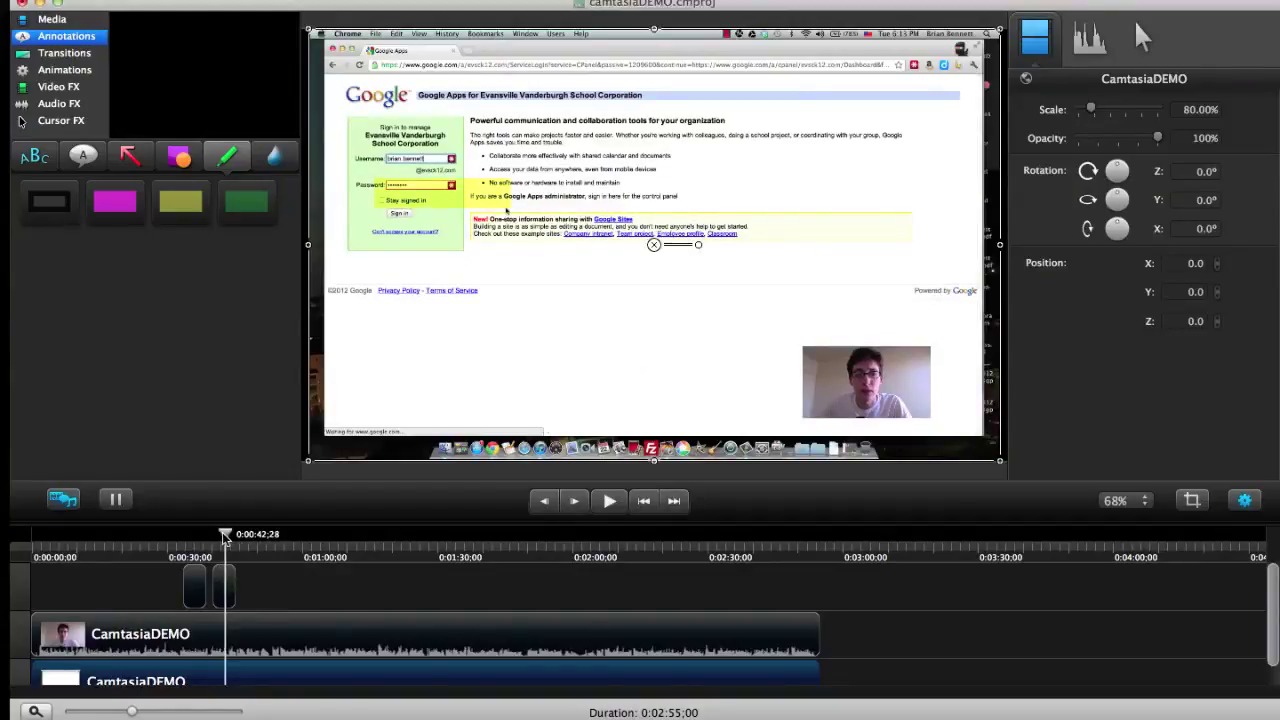
left_click_drag(233, 537, 229, 537)
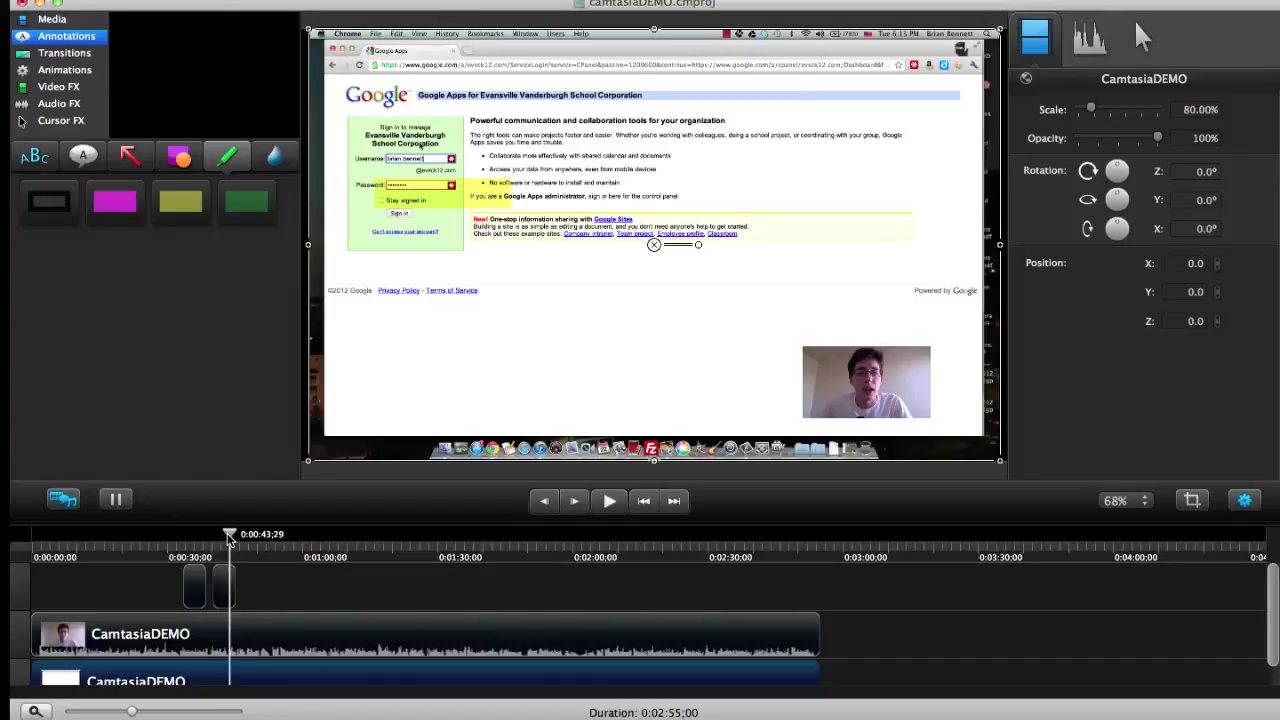
left_click_drag(229, 537, 223, 541)
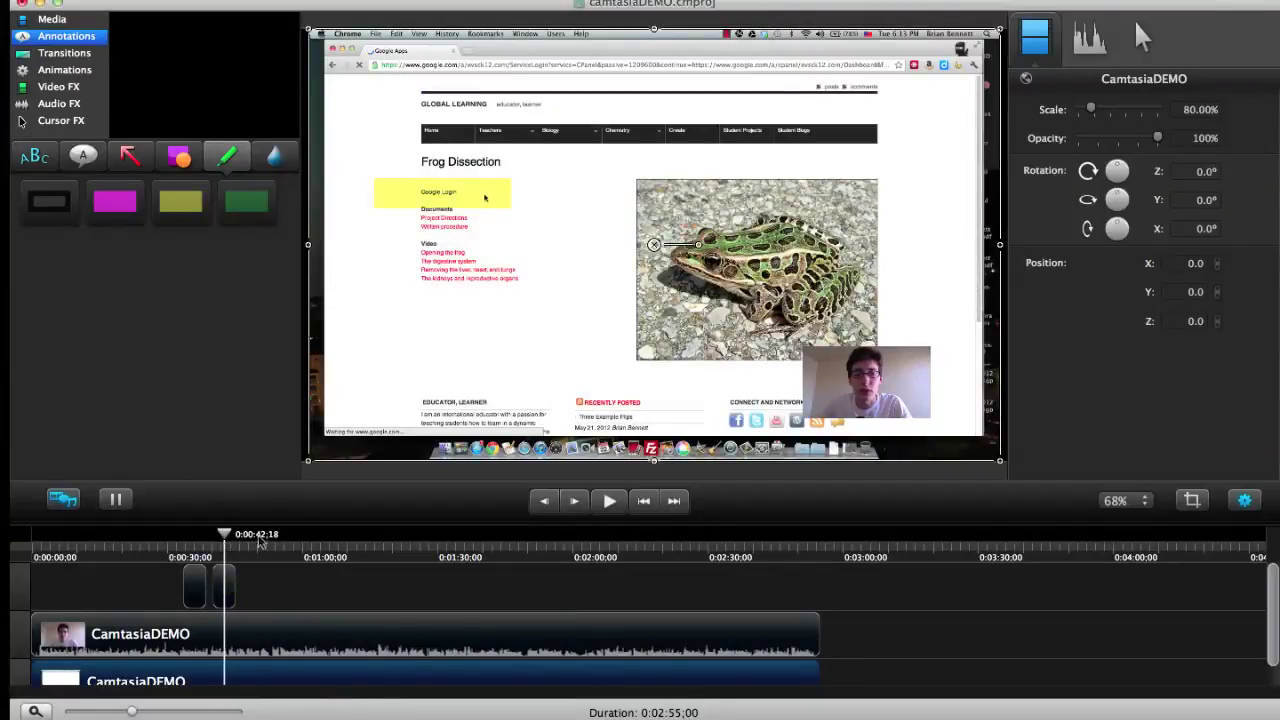
left_click(577, 502)
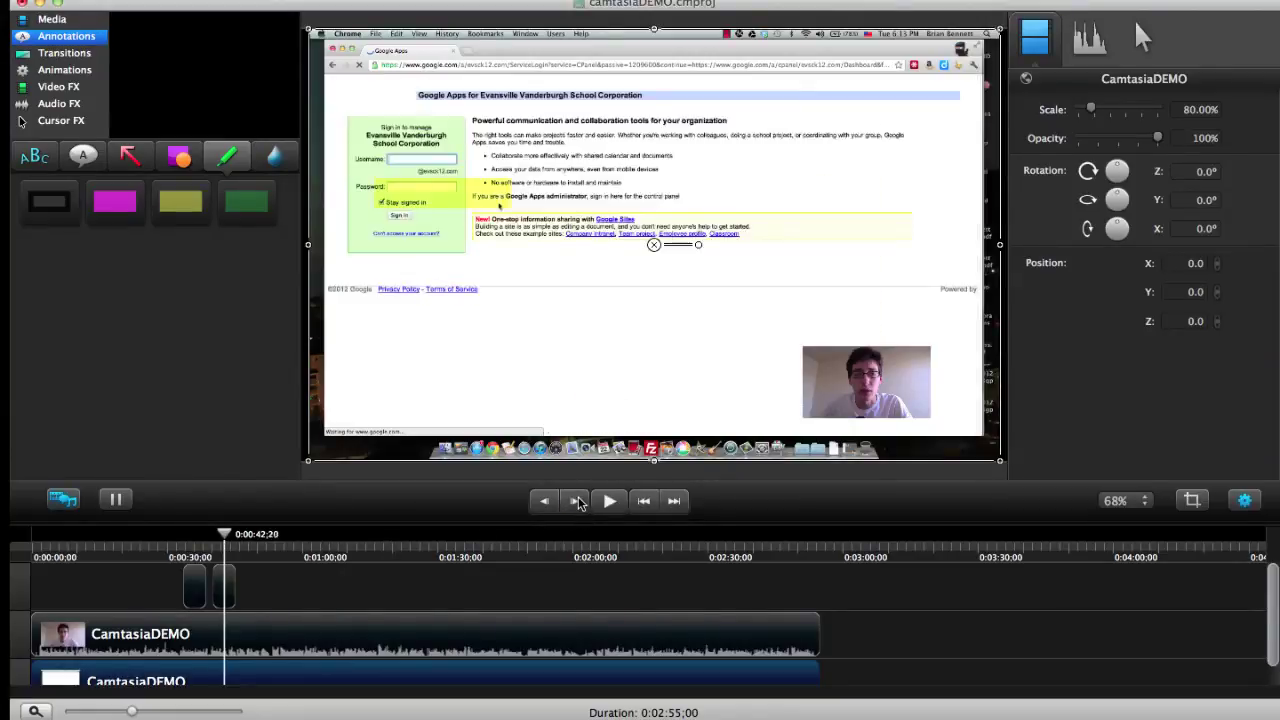
left_click(540, 500)
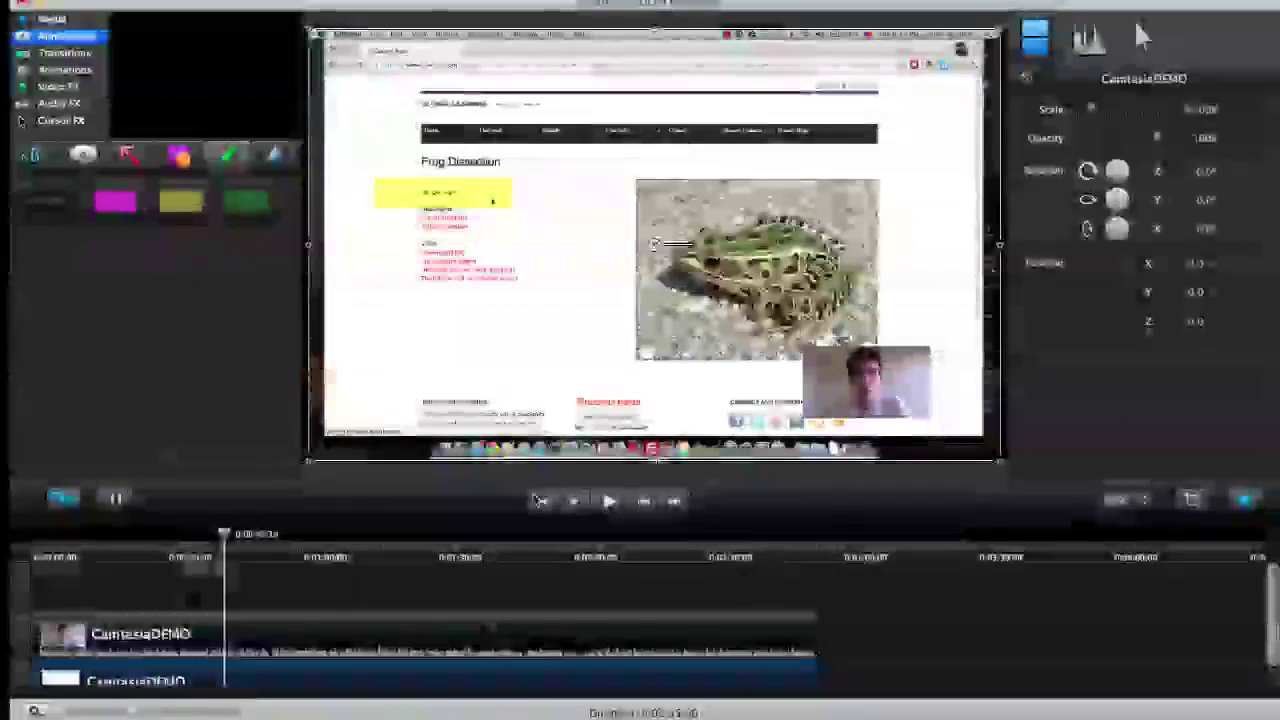
left_click(573, 501)
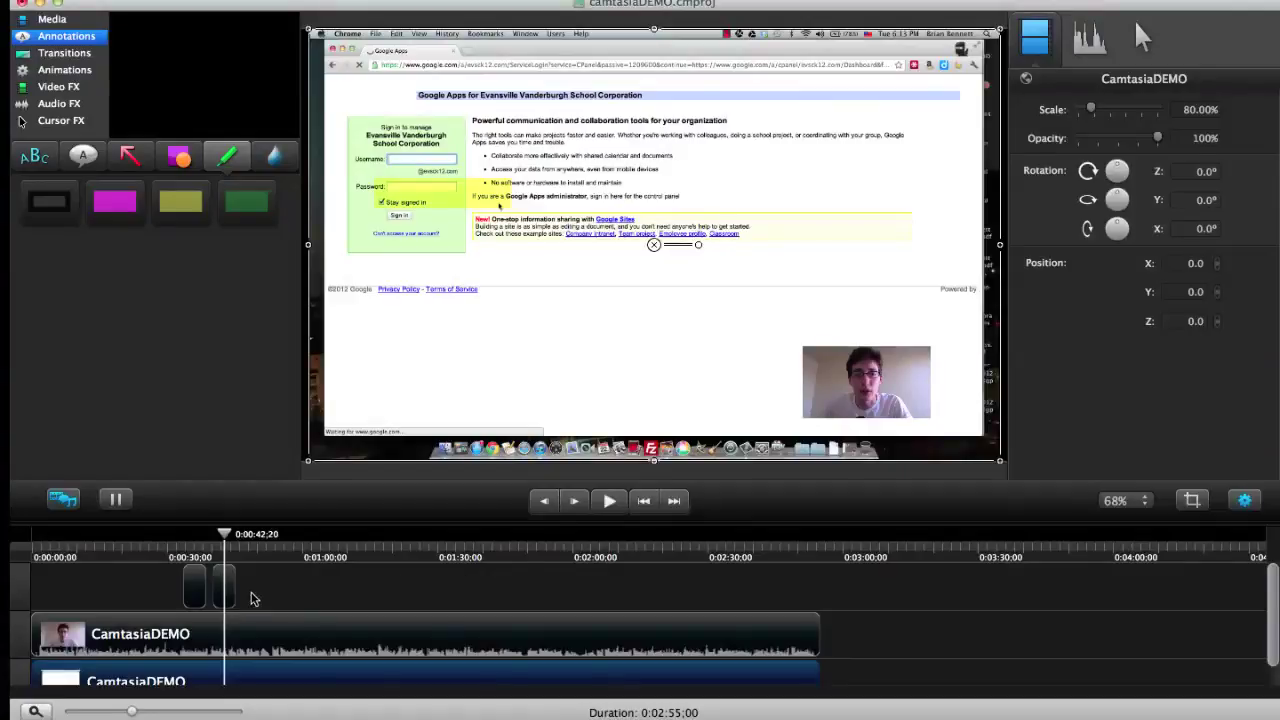
left_click(230, 592)
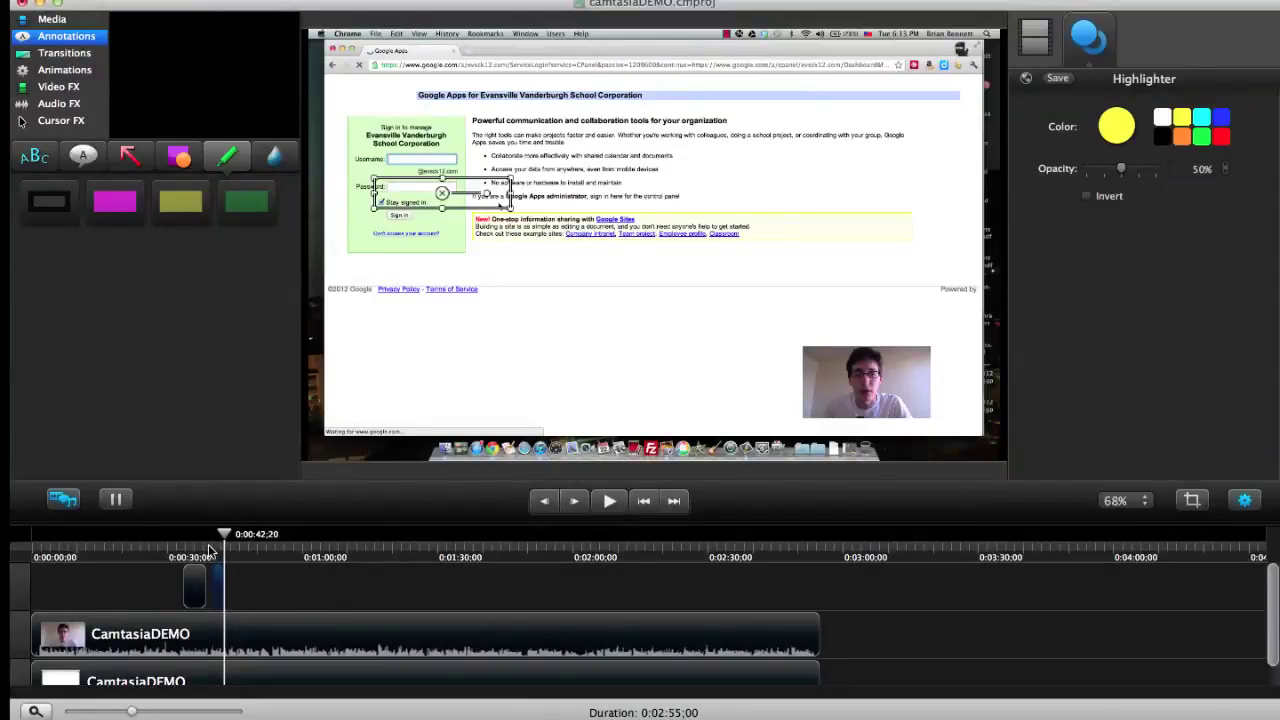
- Scrub across the end of the trimmed highlighter to check its timing against the page change
left_click(209, 550)
left_click_drag(209, 538, 221, 537)
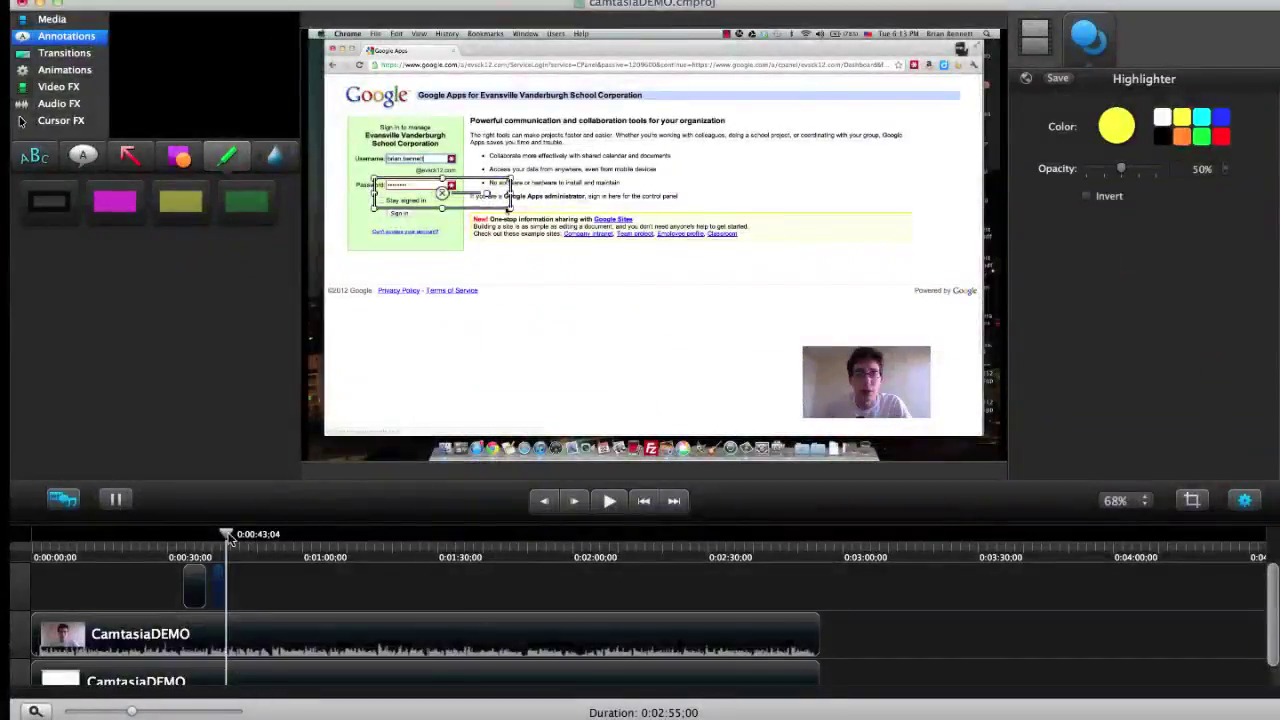
left_click(268, 612)
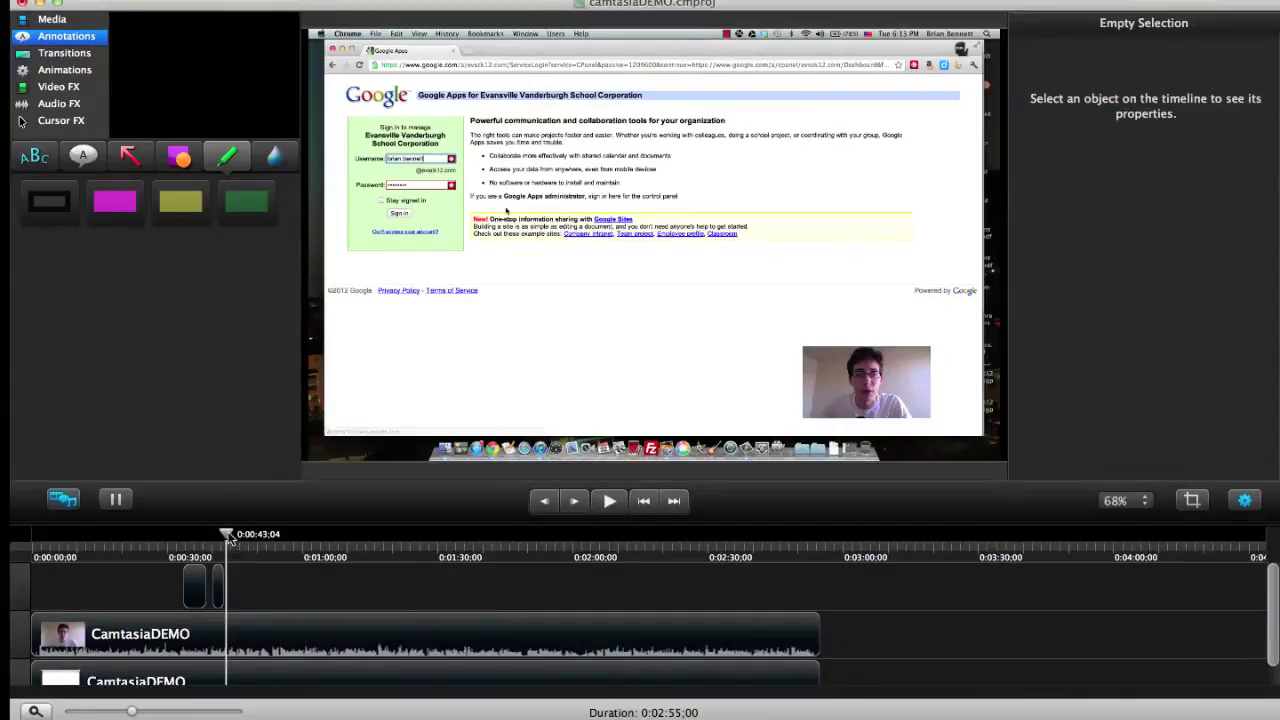
- Add a red arrow at 0:01:01;24 with its head at the Drive and Docs link and its tail extending down-left
left_click_drag(227, 538, 312, 537)
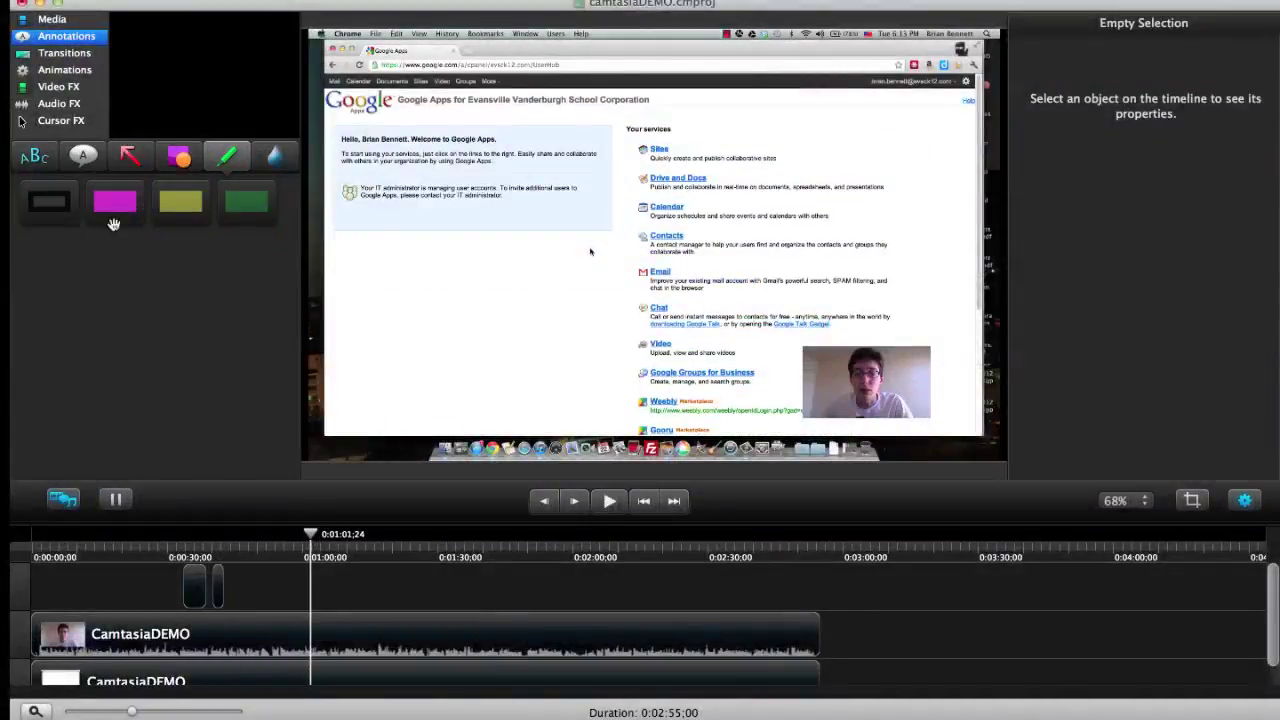
left_click(130, 156)
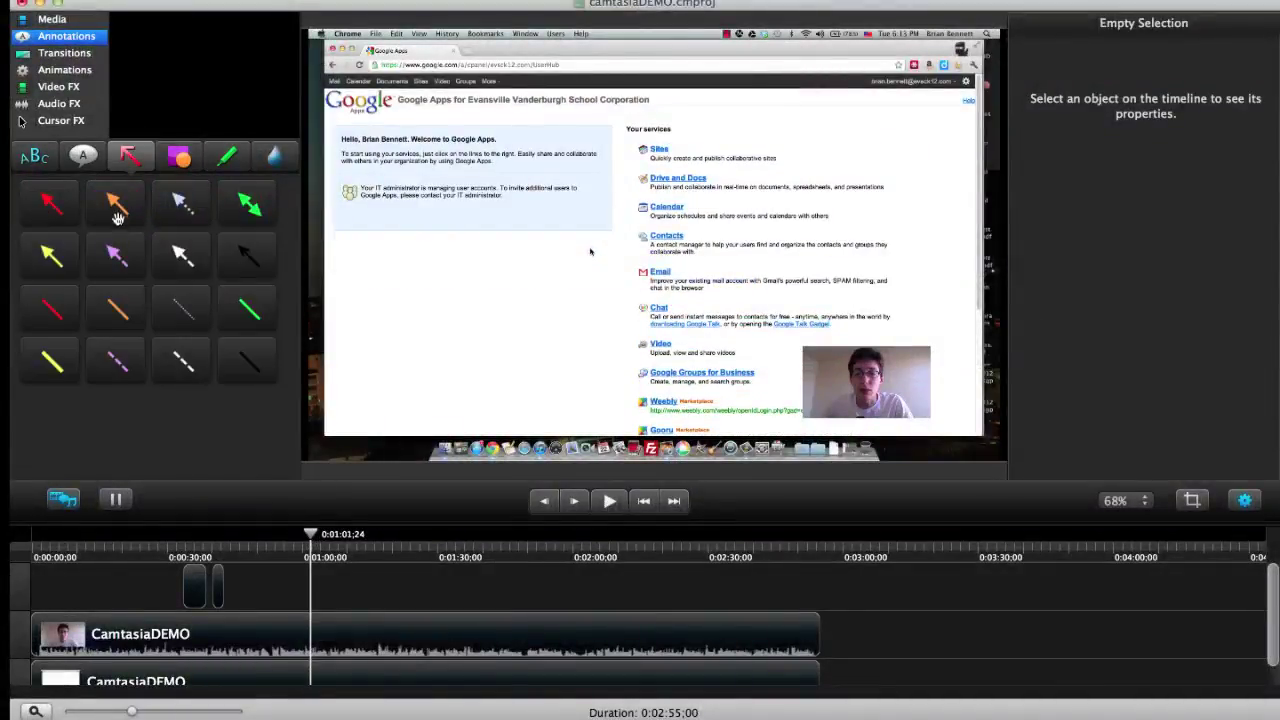
mouse_move(52, 205)
left_mouse_down()
mouse_move(488, 306)
mouse_move(530, 335)
mouse_move(505, 350)
mouse_move(480, 333)
mouse_move(530, 320)
mouse_move(602, 265)
mouse_move(636, 212)
left_mouse_up()
mouse_move(590, 251)
left_mouse_down()
mouse_move(458, 332)
mouse_move(470, 308)
mouse_move(808, 290)
mouse_move(600, 344)
left_mouse_up()
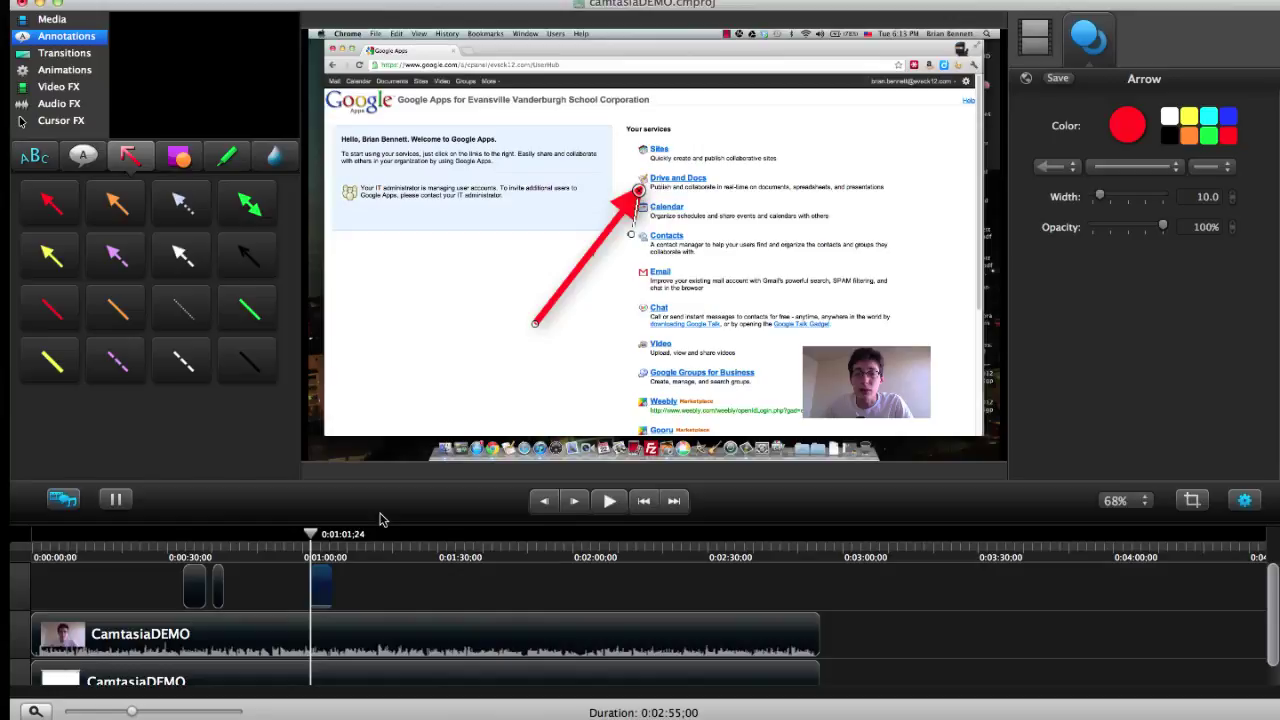
left_click(423, 592)
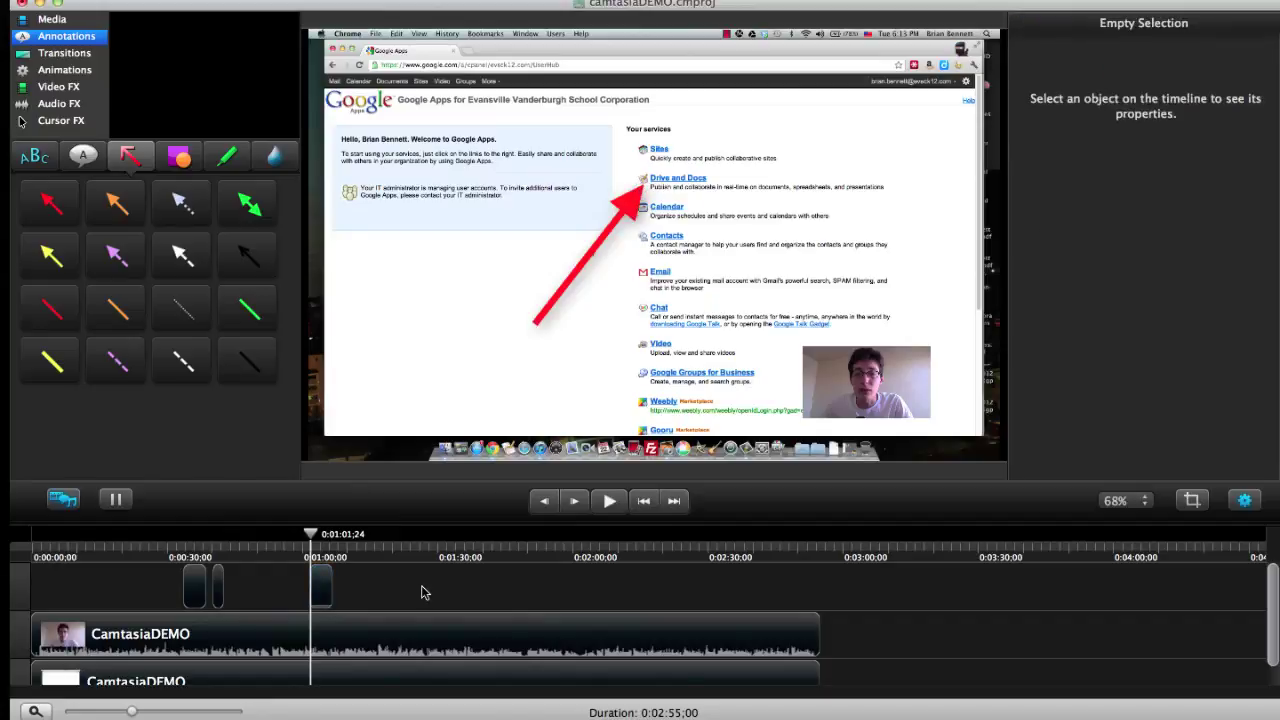
- Add a black oval speech bubble at 0:01:01;24 below the arrow, with its tail pointing to the webcam picture
left_click(83, 160)
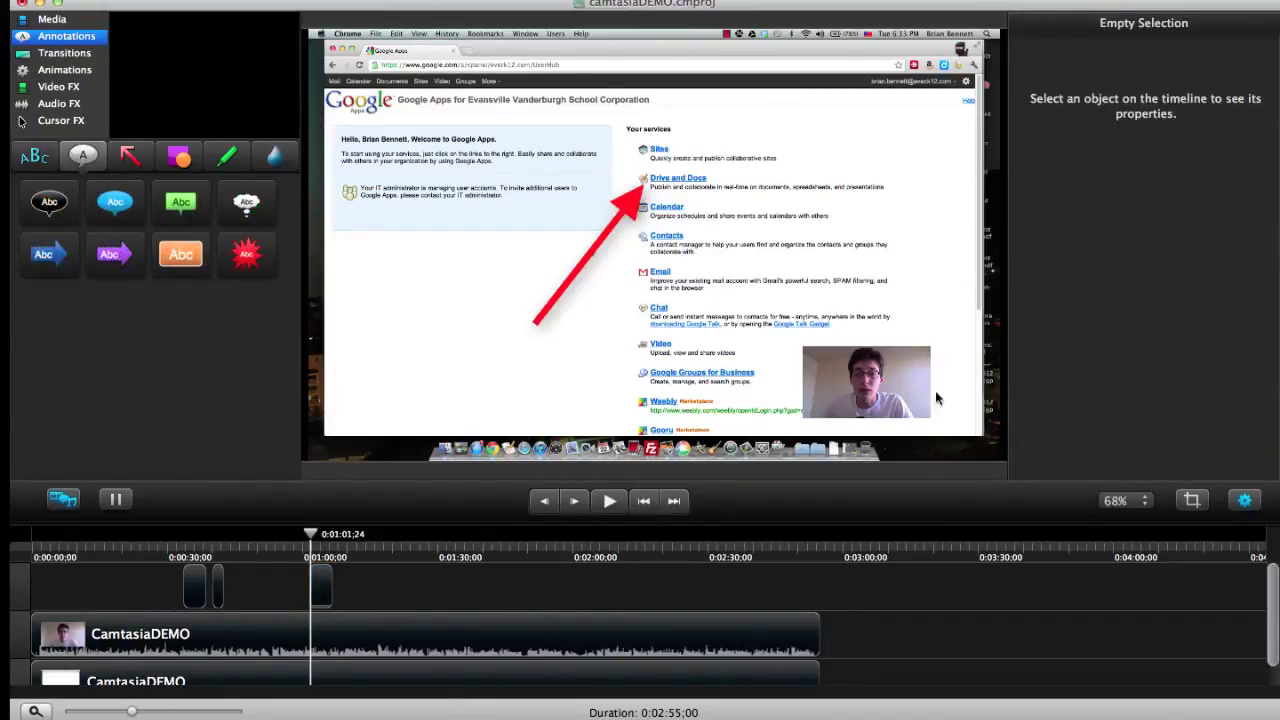
mouse_move(49, 201)
left_mouse_down()
mouse_move(200, 160)
mouse_move(600, 385)
mouse_move(645, 350)
left_mouse_up()
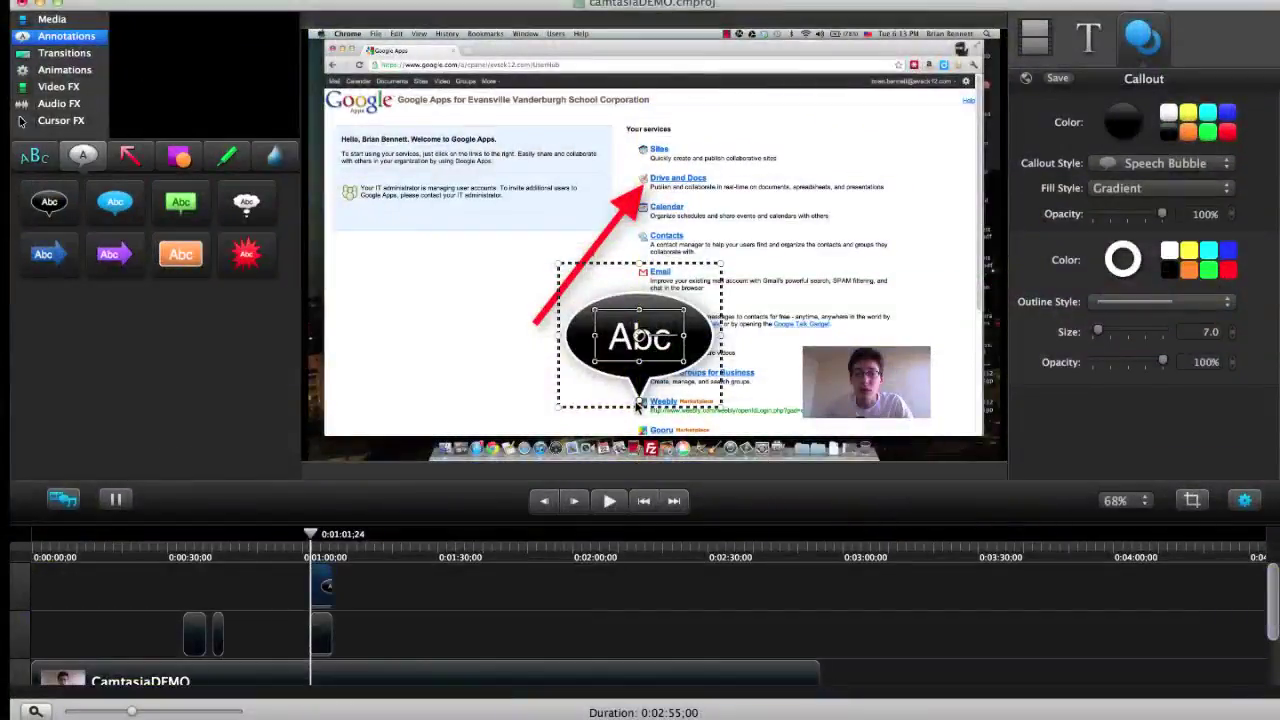
left_click_drag(660, 403, 797, 375)
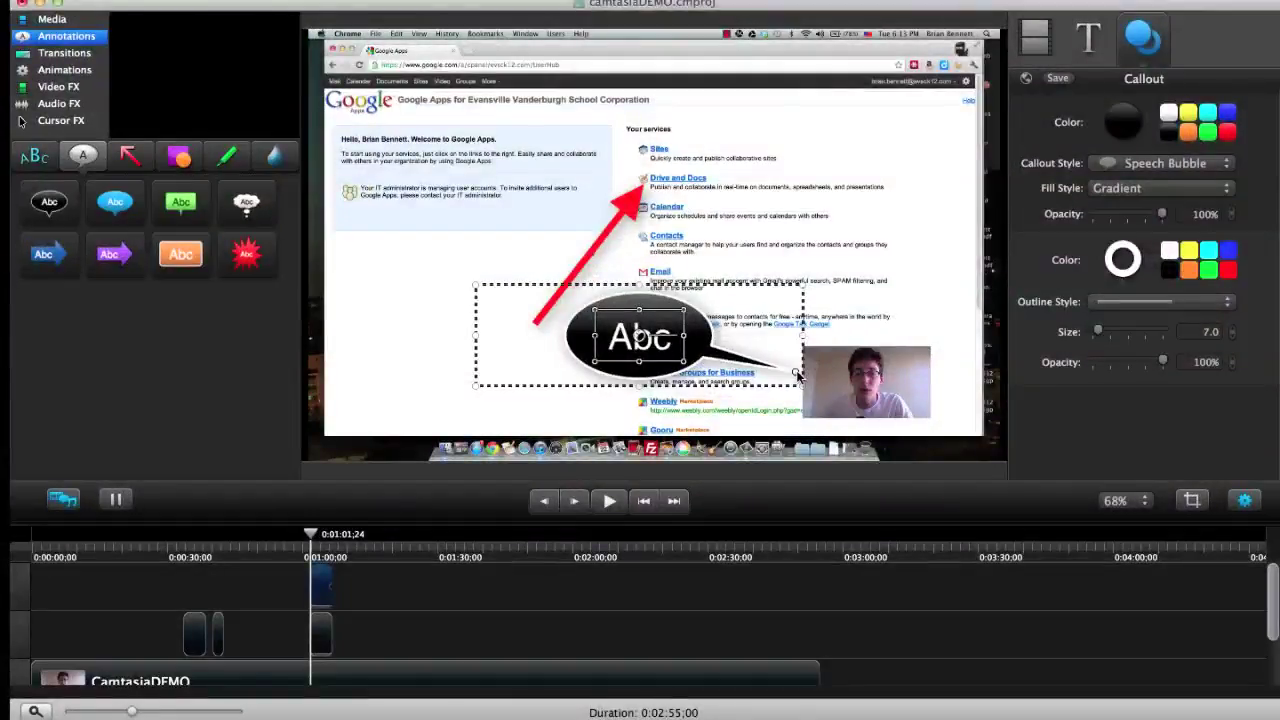
- Replace the speech bubble's text with "My name is" plus the presenter's title and surname, and widen the bubble around it
double_click(605, 340)
type("My name is Br")
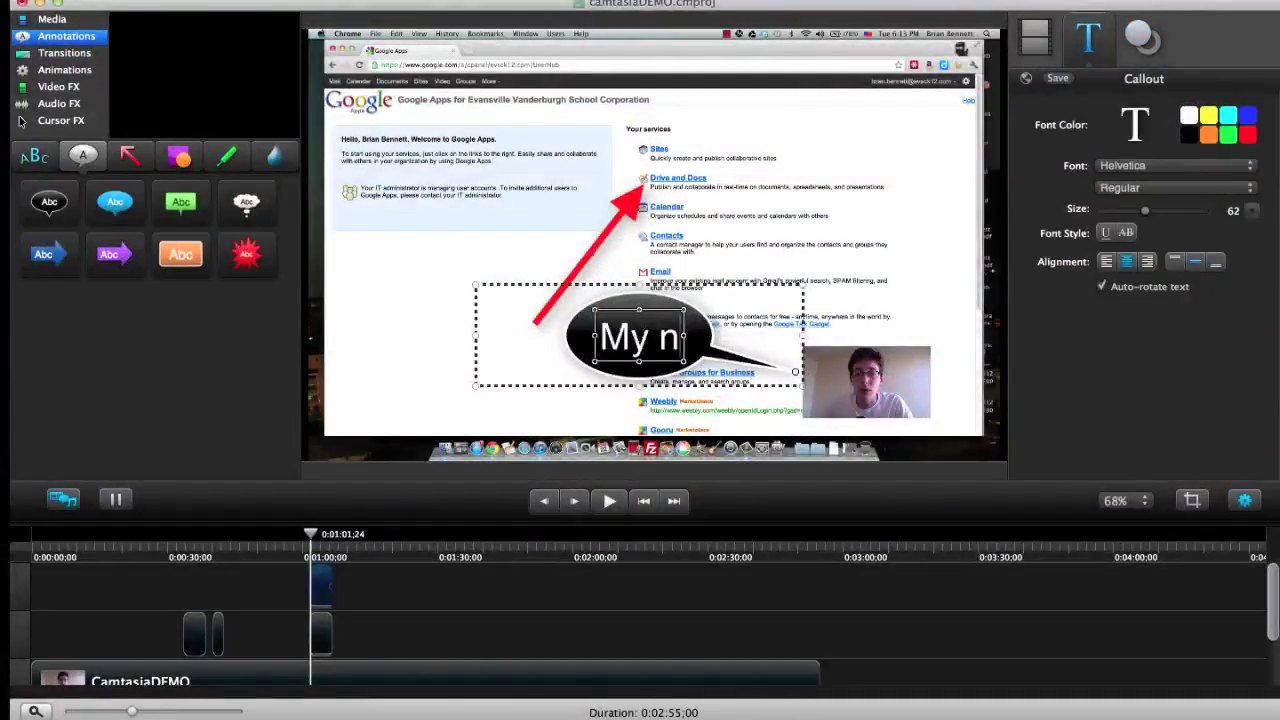
key("BackSpace")
key("BackSpace")
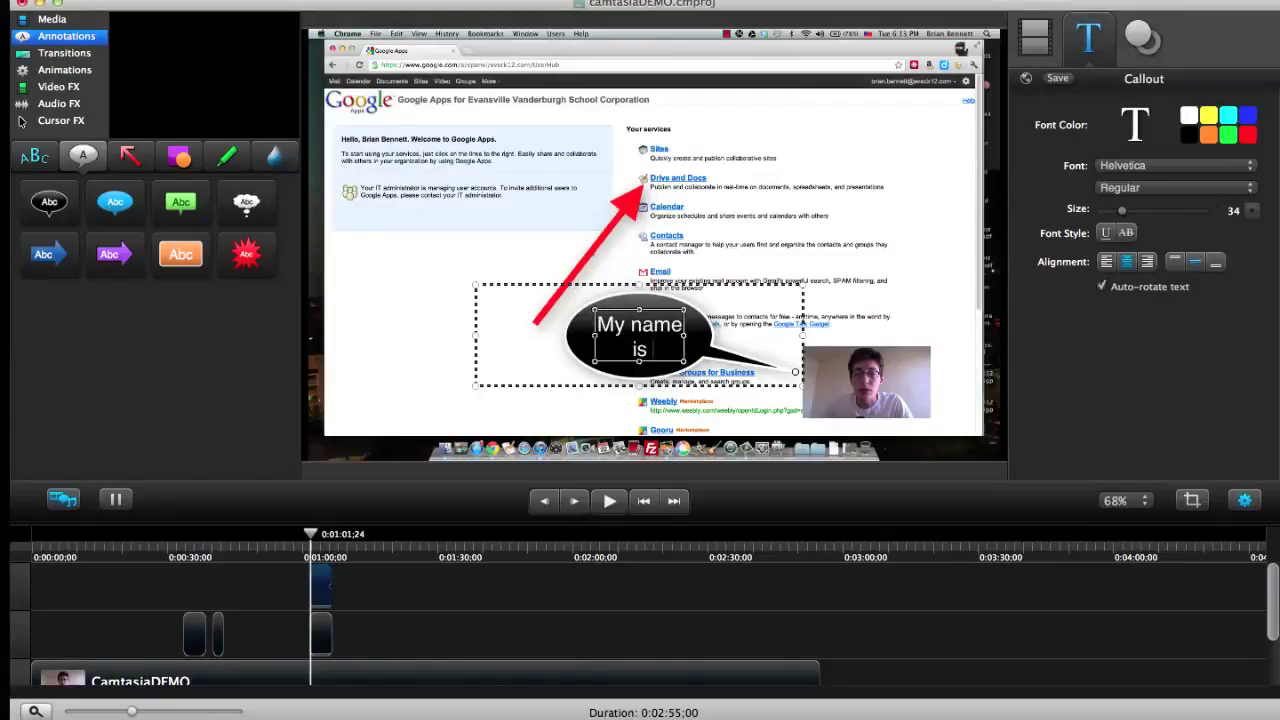
type("Mr. Bennett")
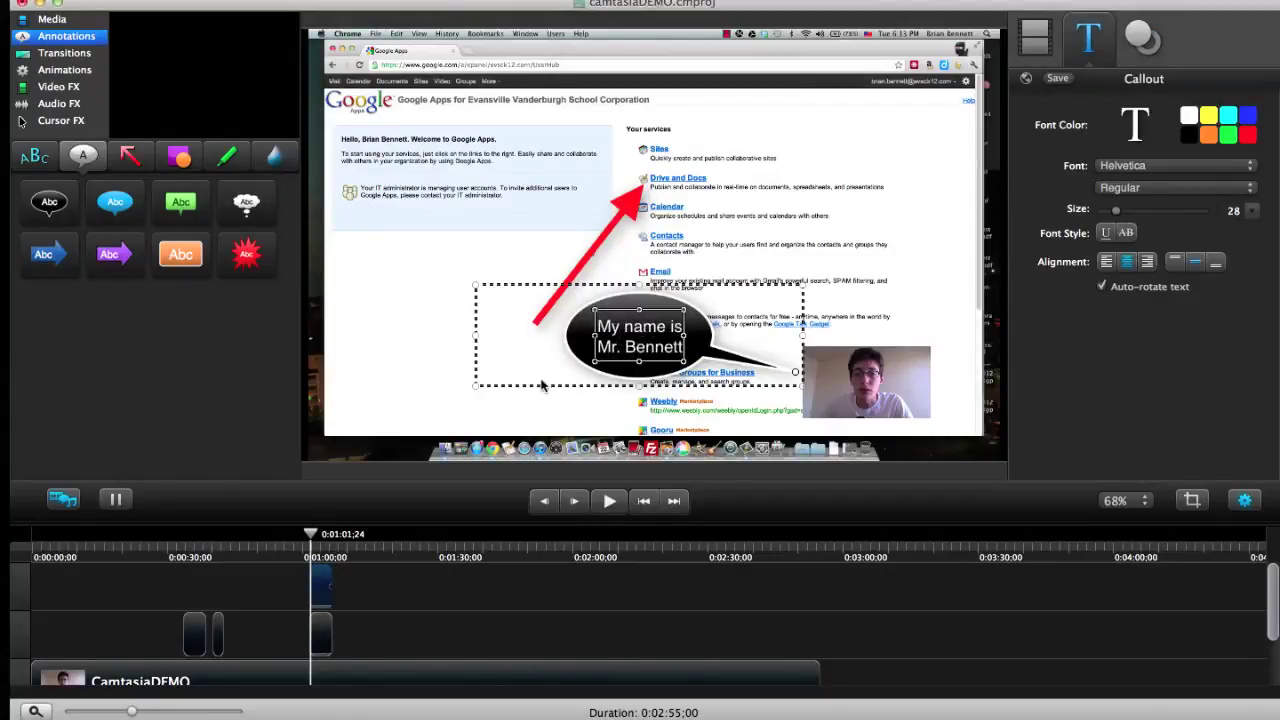
left_click_drag(595, 343, 565, 343)
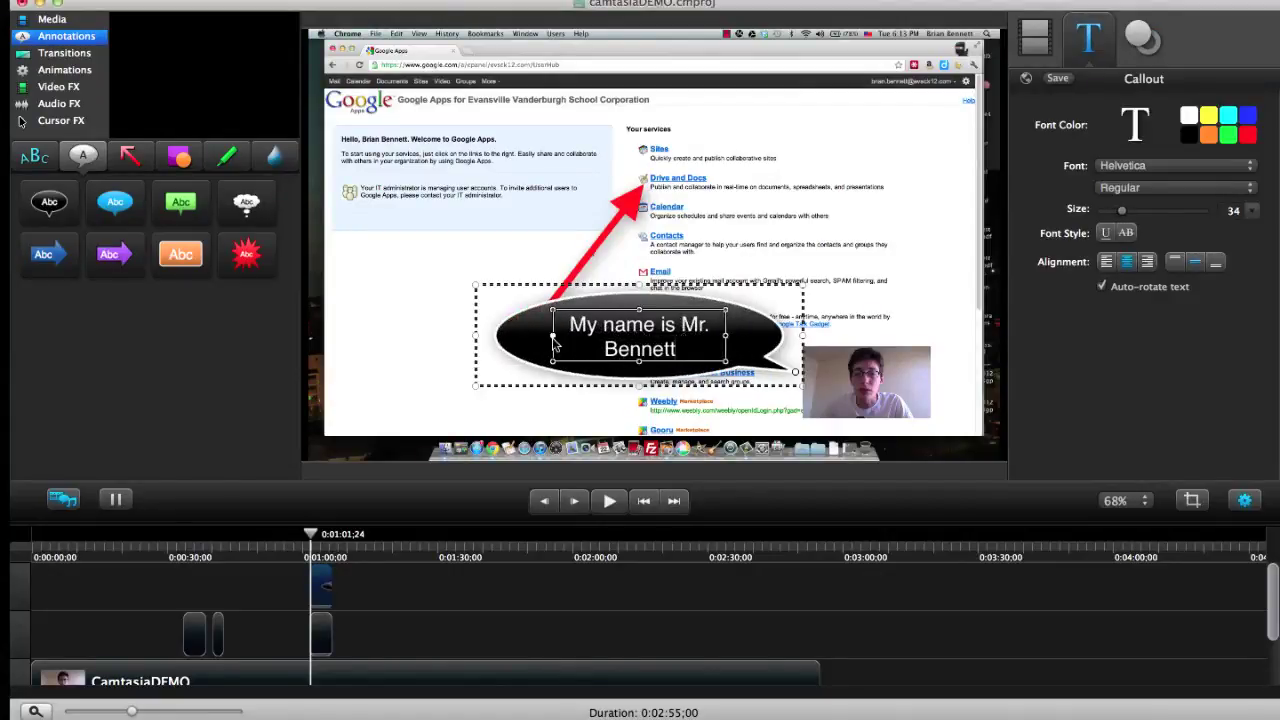
- Shorten the speech bubble's clip on the timeline from its end to about half its length, keeping its start at 0:01:01;24
left_click(762, 378)
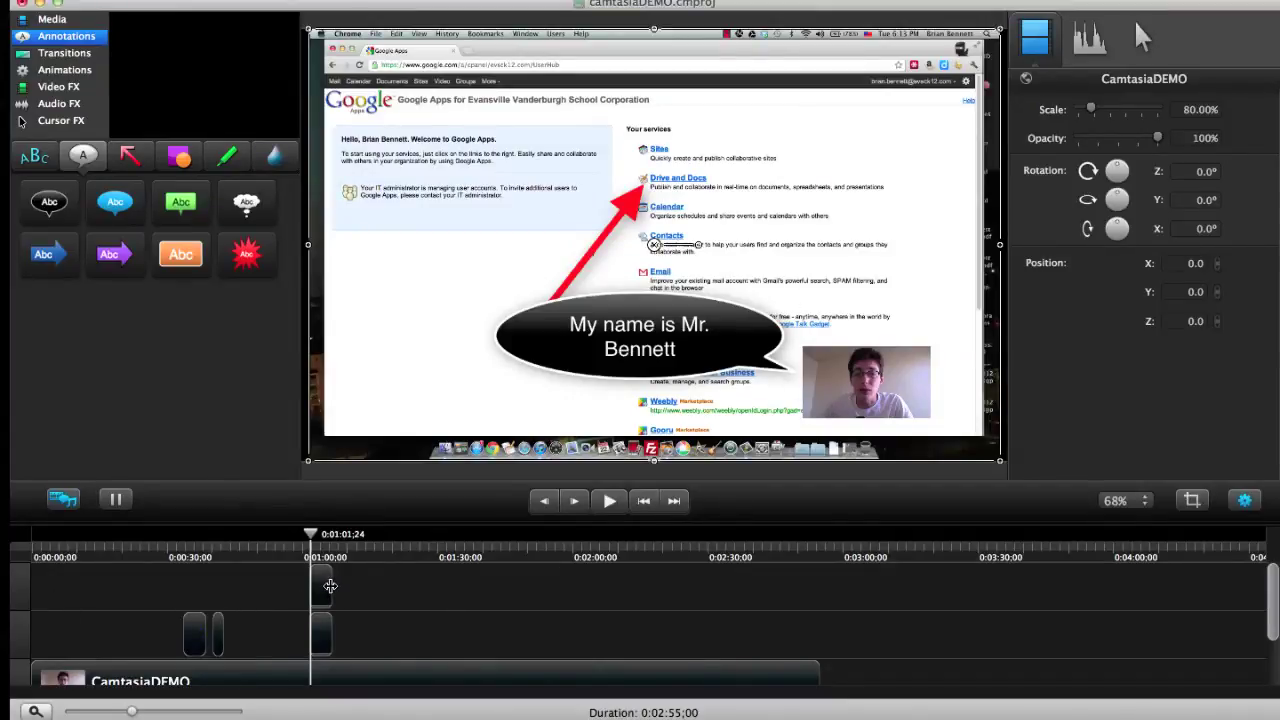
left_click(330, 586)
mouse_move(330, 586)
left_mouse_down()
mouse_move(521, 592)
mouse_move(317, 593)
left_mouse_up()
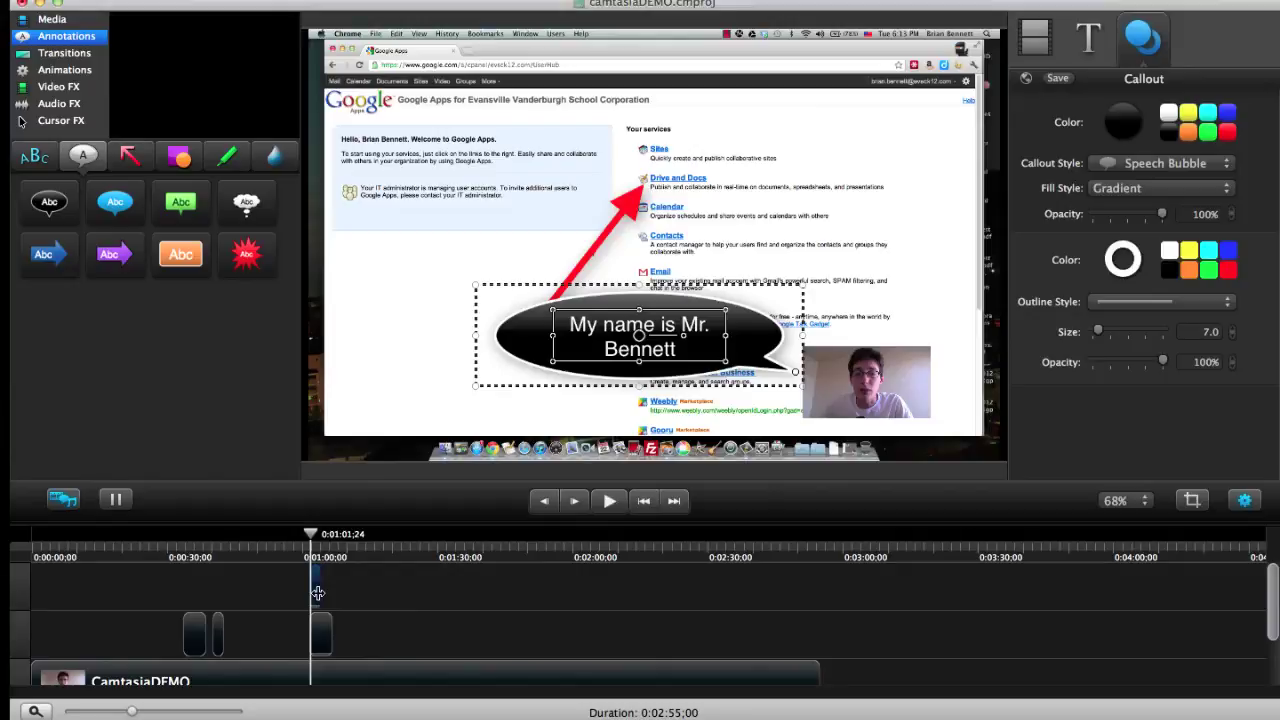